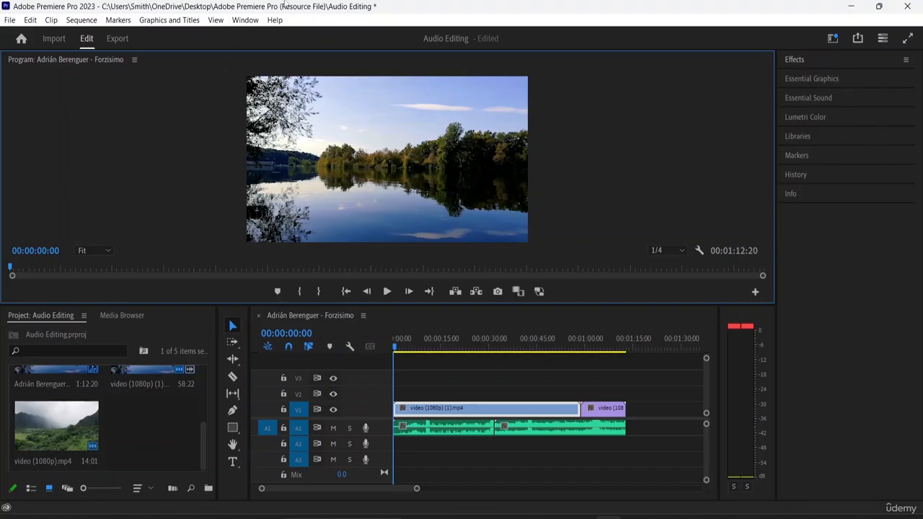
Open the Lumetri Color controls for the first lake clip and expand the Basic Correction section.
{"action": "left_click", "coordinate": [249, 20]}
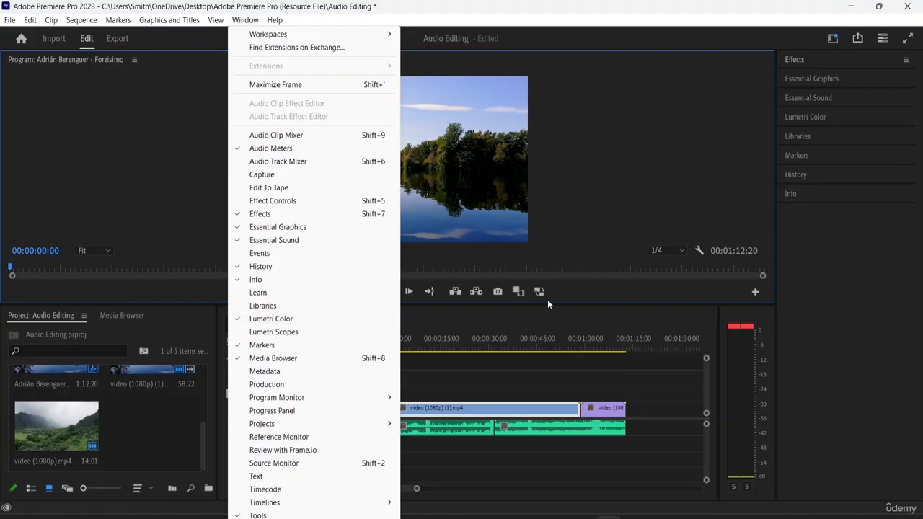
{"action": "left_click", "coordinate": [896, 263]}
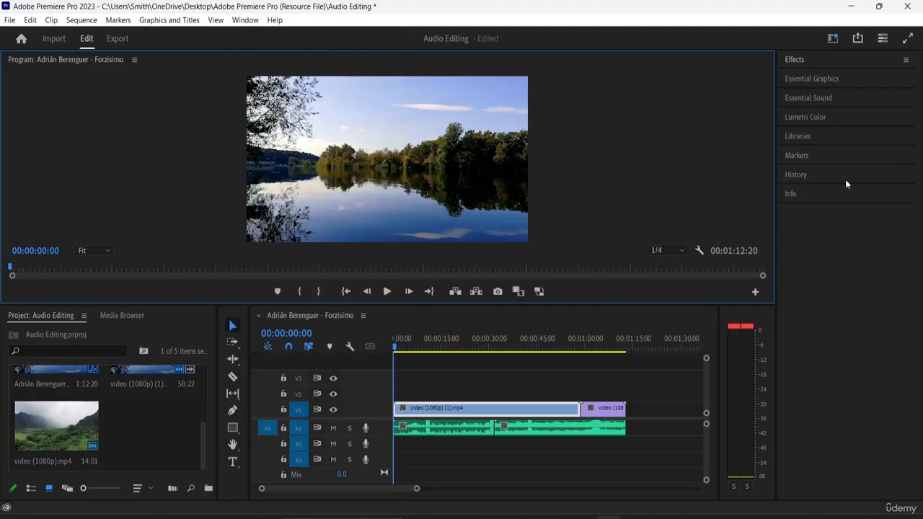
{"action": "left_click", "coordinate": [813, 112]}
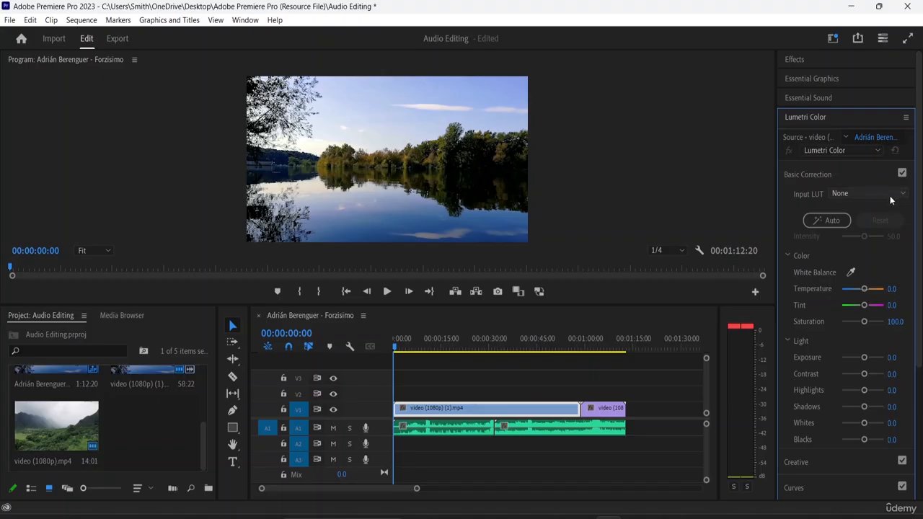
{"action": "left_click", "coordinate": [816, 178]}
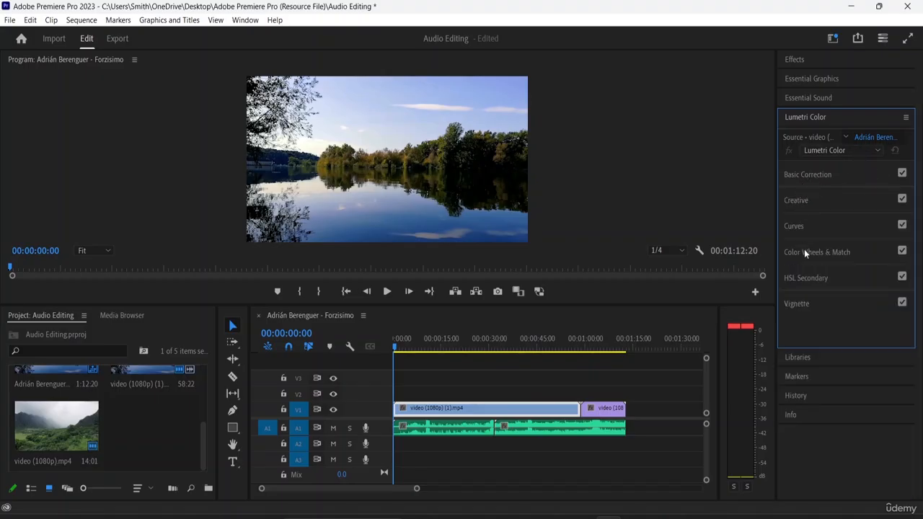
{"action": "left_click", "coordinate": [819, 175]}
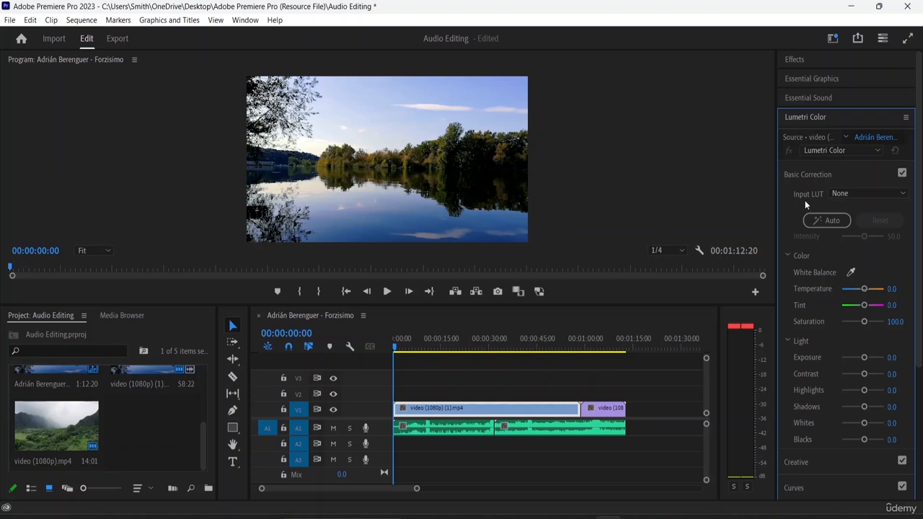
Try the [Custom], AMIRA_Default_LogC2Rec709, ARRI_Universal_DCI and ARRI_Universal_HD input LUTs on the clip in turn.
{"action": "left_click", "coordinate": [868, 194]}
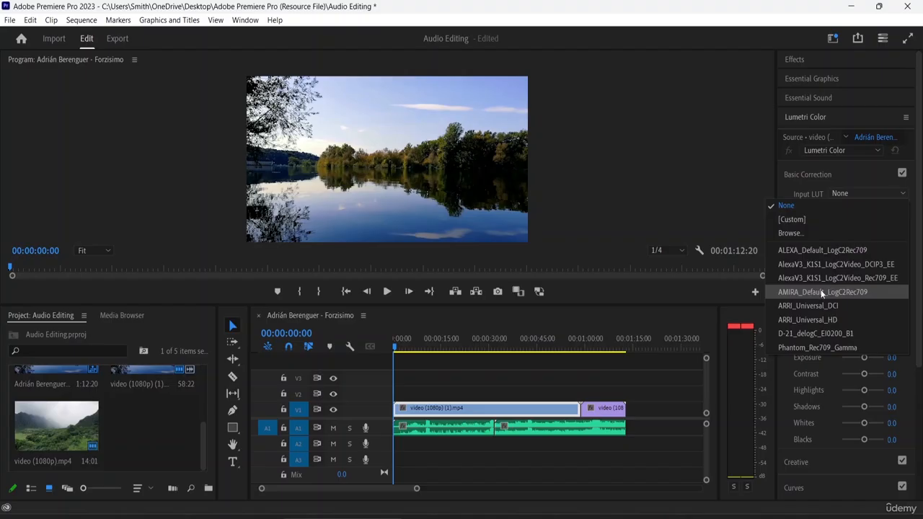
{"action": "left_click", "coordinate": [810, 249]}
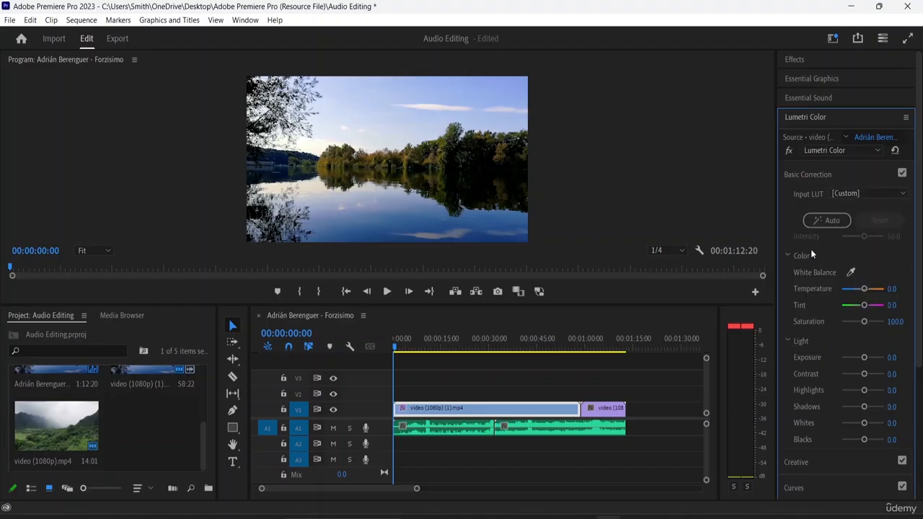
{"action": "left_click", "coordinate": [879, 191]}
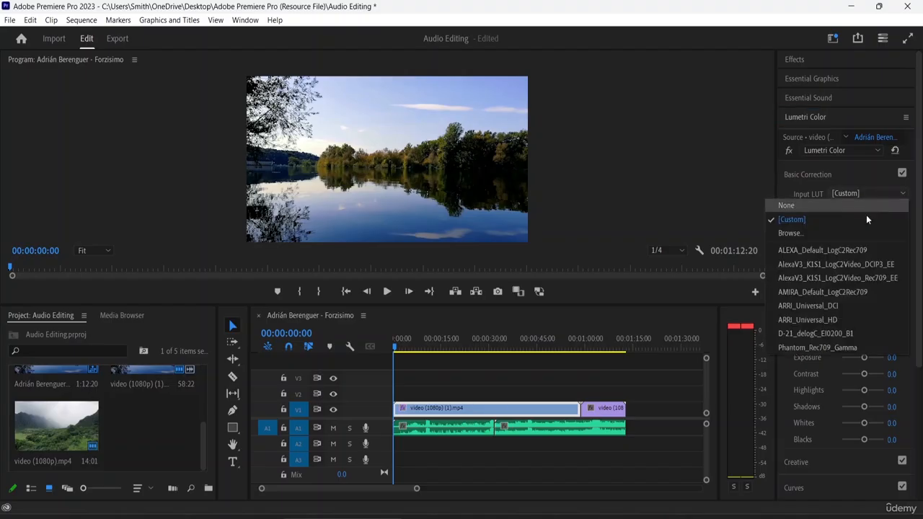
{"action": "left_click", "coordinate": [827, 289]}
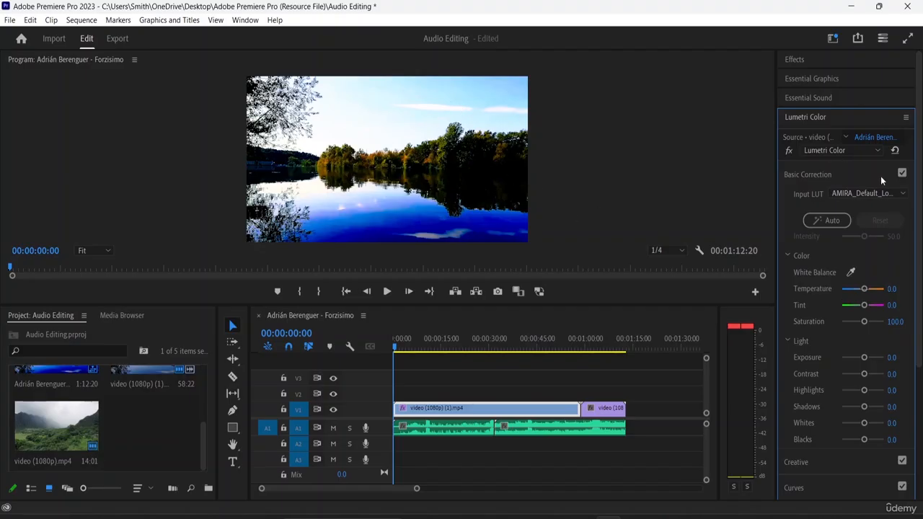
{"action": "left_click", "coordinate": [888, 193]}
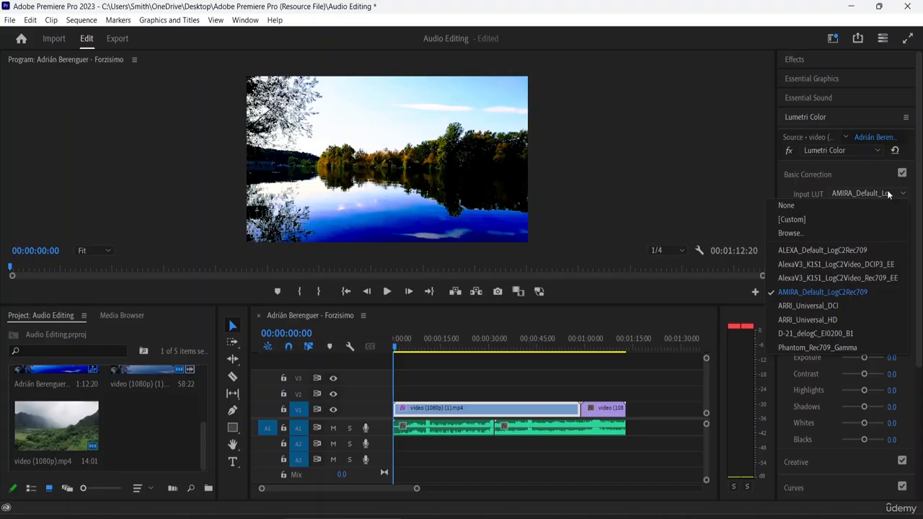
{"action": "left_click", "coordinate": [800, 307]}
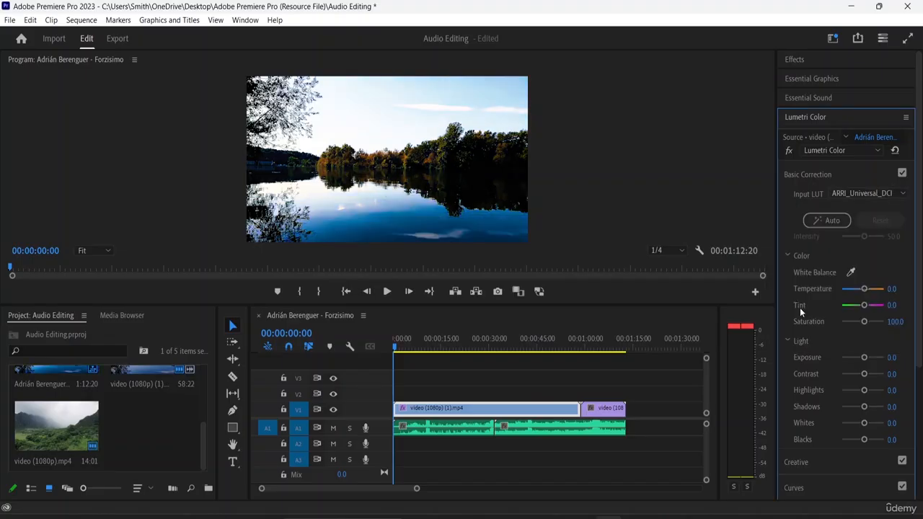
{"action": "left_click", "coordinate": [876, 196]}
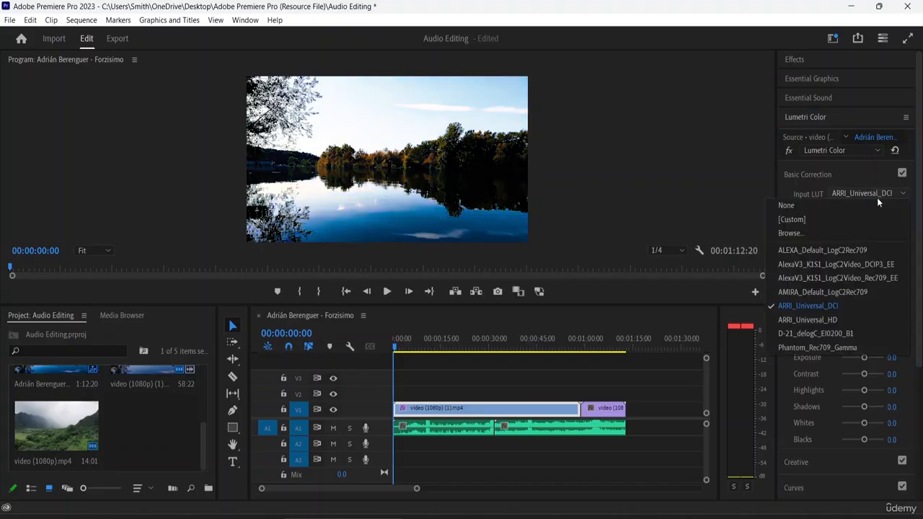
{"action": "left_click", "coordinate": [819, 324]}
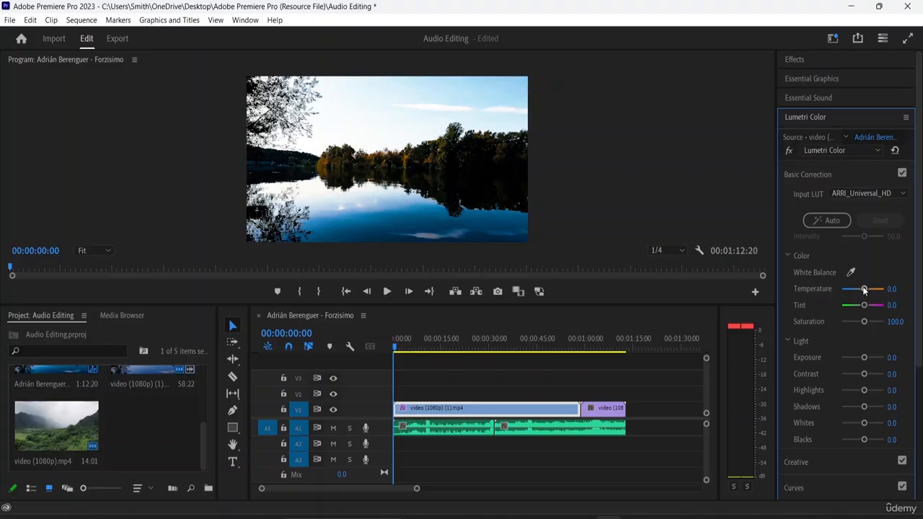
Set the clip's Basic Correction temperature to -26.8 and tint to 26.8.
{"action": "mouse_move", "coordinate": [863, 288]}
{"action": "left_mouse_down"}
{"action": "mouse_move", "coordinate": [839, 297]}
{"action": "mouse_move", "coordinate": [857, 290]}
{"action": "mouse_move", "coordinate": [869, 305]}
{"action": "left_mouse_up"}
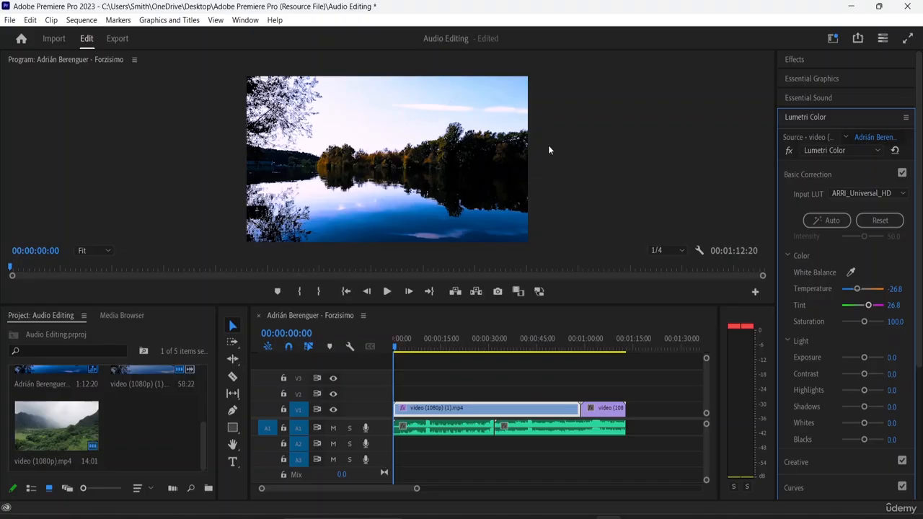
{"action": "scroll", "coordinate": [820, 288], "scroll_direction": "down", "scroll_amount": 2}
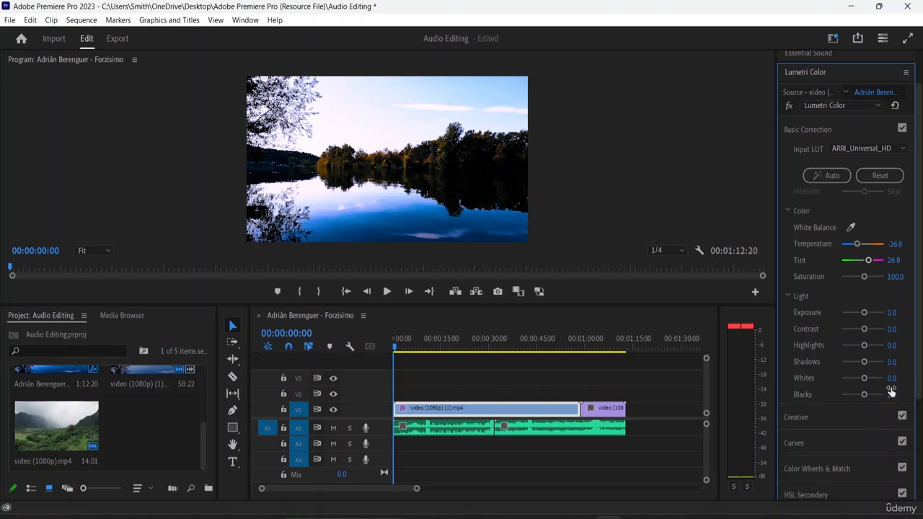
{"action": "scroll", "coordinate": [878, 295], "scroll_direction": "up", "scroll_amount": 2}
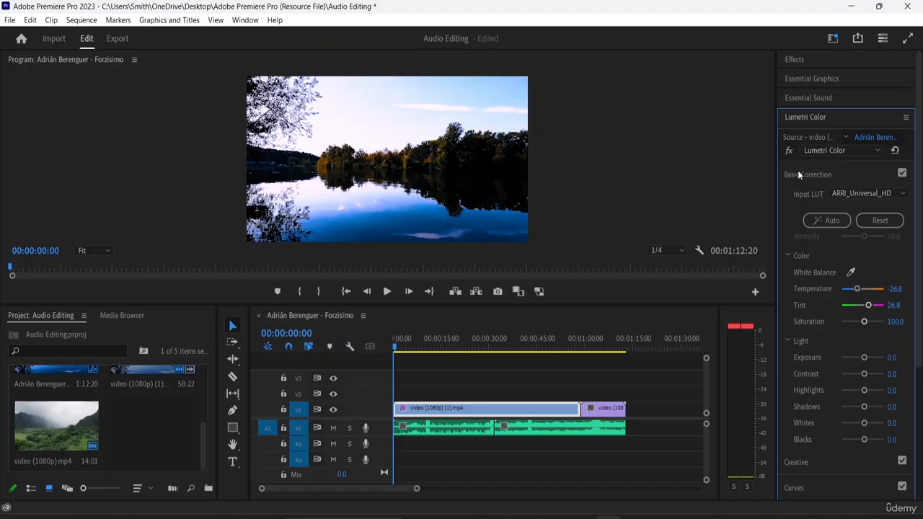
Switch the input LUT to the Phantom_Rec709_Gamma option and set the program preview's playback resolution to Full.
{"action": "left_click", "coordinate": [879, 193]}
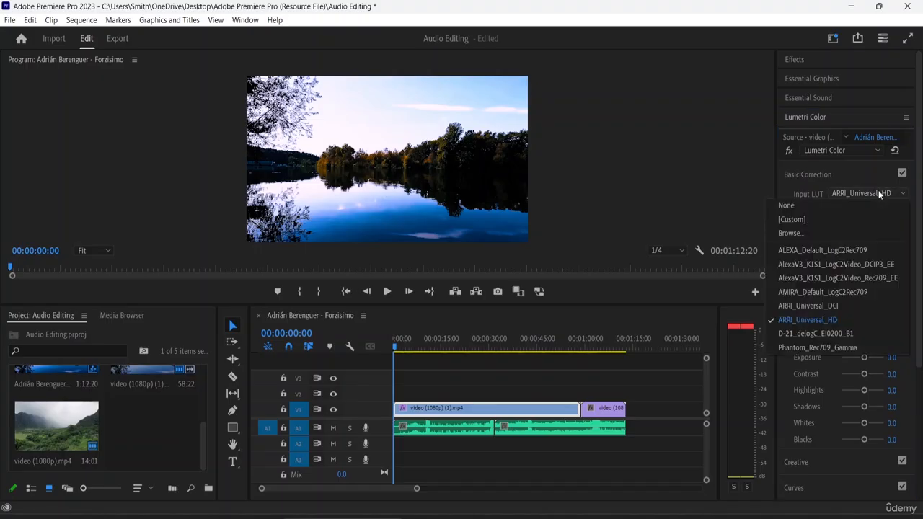
{"action": "left_click", "coordinate": [817, 350]}
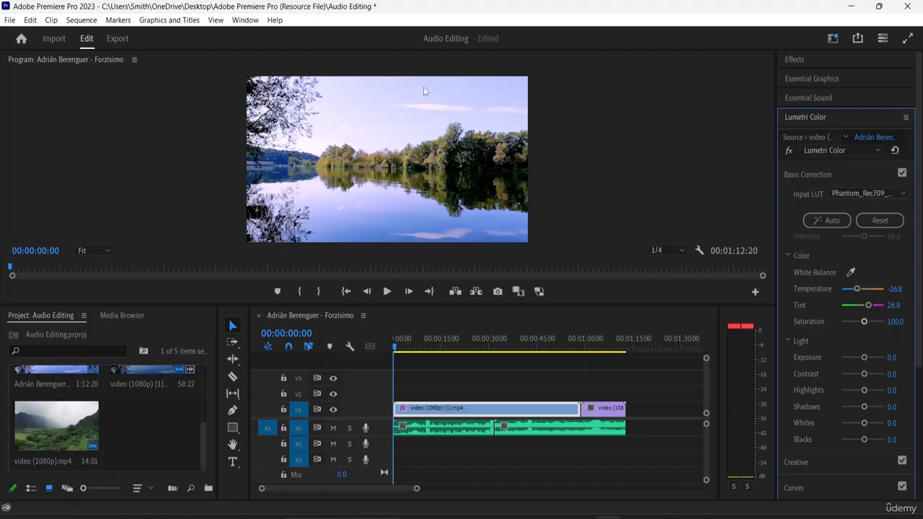
{"action": "left_click", "coordinate": [681, 250]}
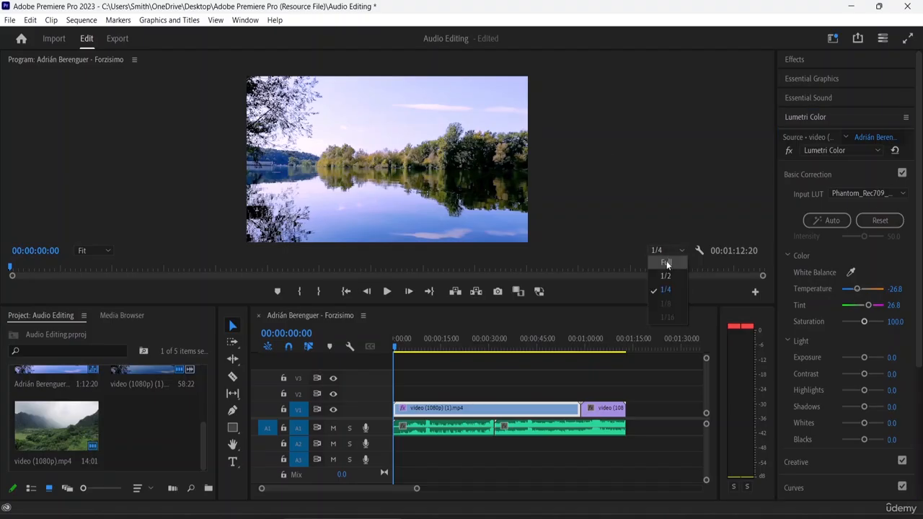
{"action": "left_click", "coordinate": [665, 262]}
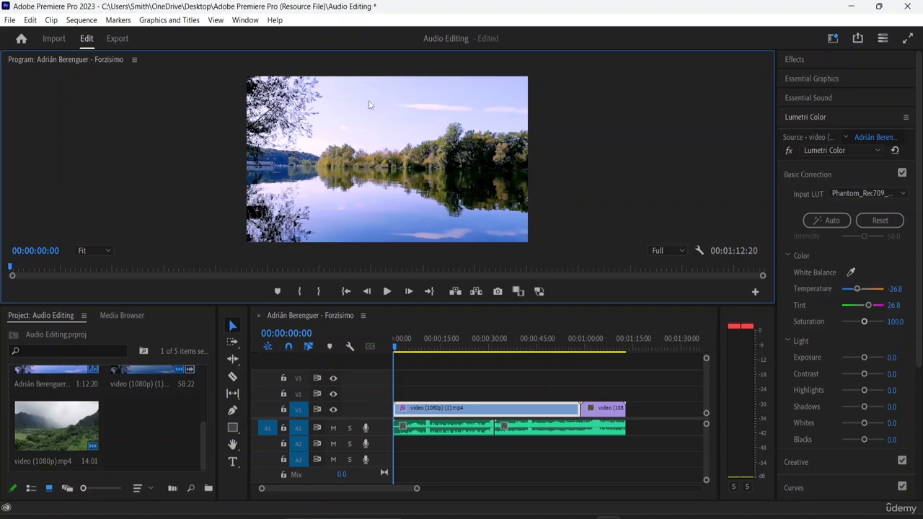
Apply the D-21_delogC_EI0200_B1 input LUT and set exposure to 1.5, contrast to -43.7 and highlights to -100.
{"action": "left_click", "coordinate": [869, 194]}
{"action": "left_click", "coordinate": [829, 333]}
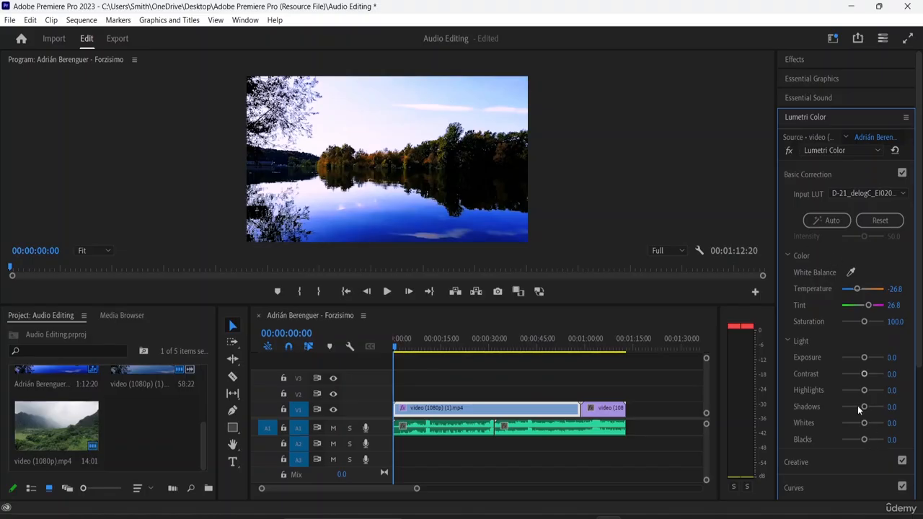
{"action": "left_click_drag", "start_coordinate": [868, 389], "coordinate": [869, 359]}
{"action": "scroll", "coordinate": [869, 317], "scroll_direction": "down", "scroll_amount": 1}
{"action": "scroll", "coordinate": [865, 325], "scroll_direction": "up", "scroll_amount": 1}
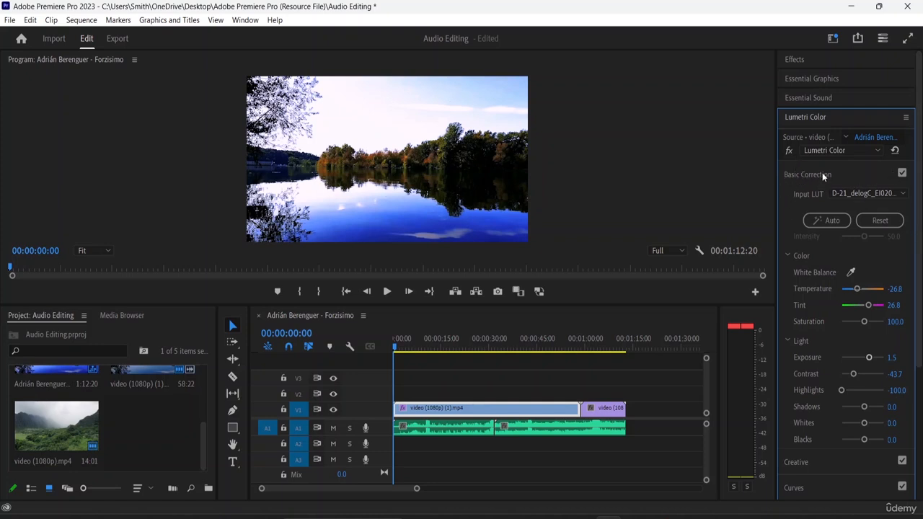
Reset the clip's Basic Correction adjustments and set the input LUT to None.
{"action": "left_click", "coordinate": [887, 222]}
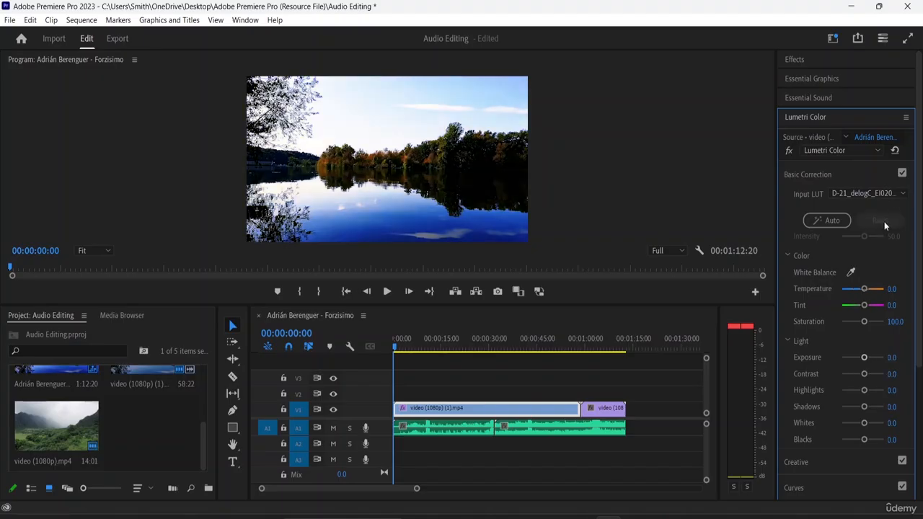
{"action": "left_click", "coordinate": [884, 194]}
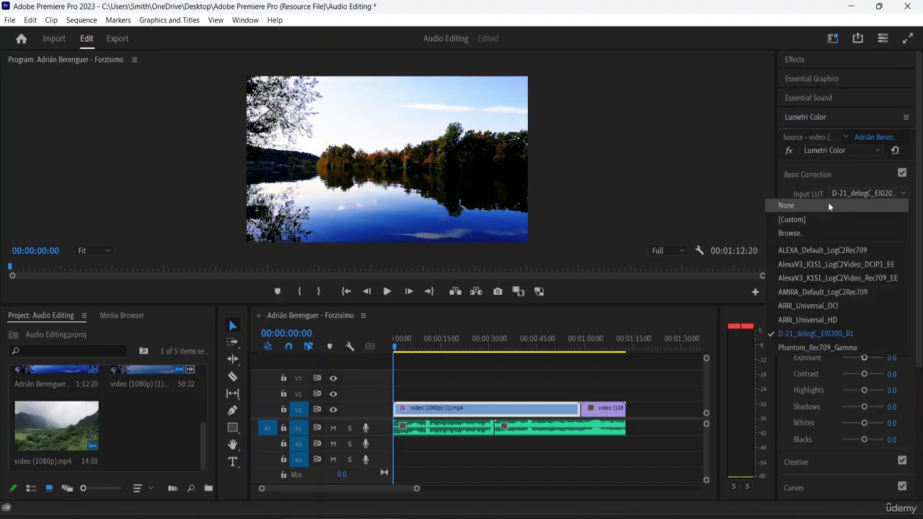
{"action": "left_click", "coordinate": [828, 203]}
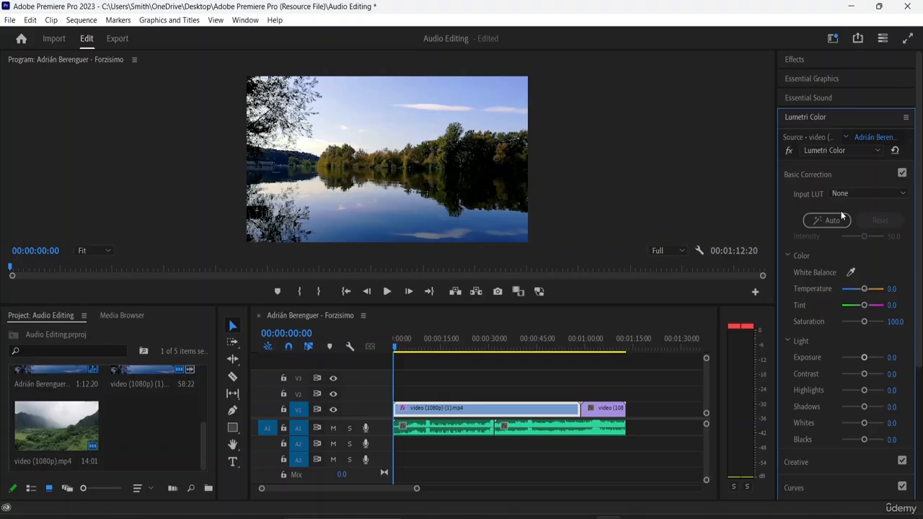
Collapse Basic Correction, expand the Creative section and apply the Fuji ETERNA 250D Fuji 3510 look.
{"action": "left_click", "coordinate": [807, 174]}
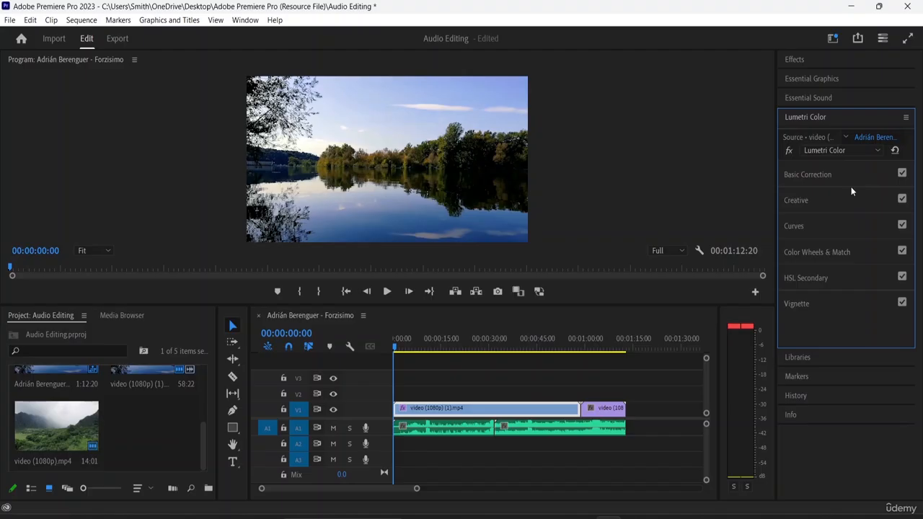
{"action": "left_click", "coordinate": [787, 201]}
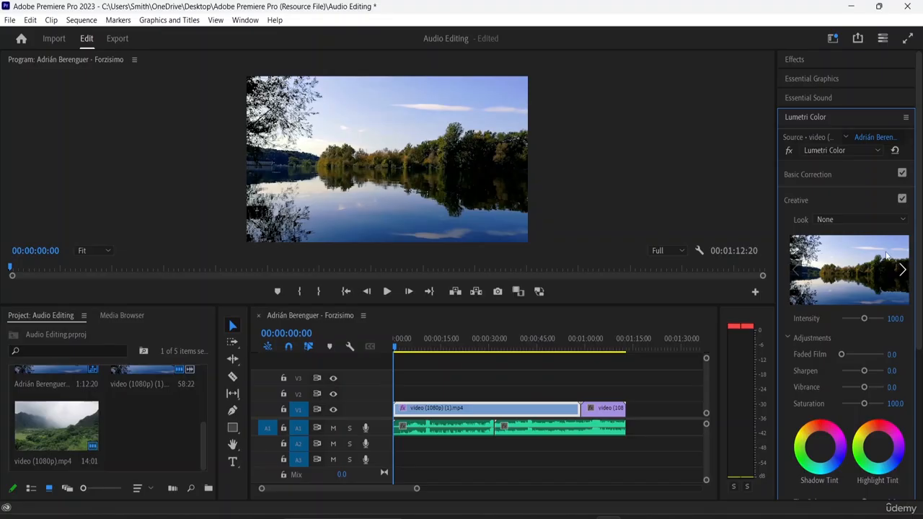
{"action": "left_click", "coordinate": [853, 219]}
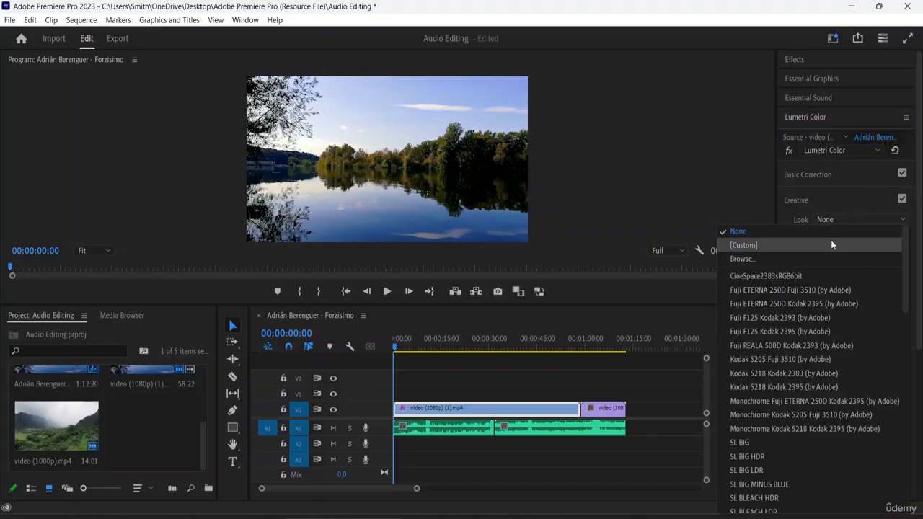
{"action": "left_click", "coordinate": [813, 288]}
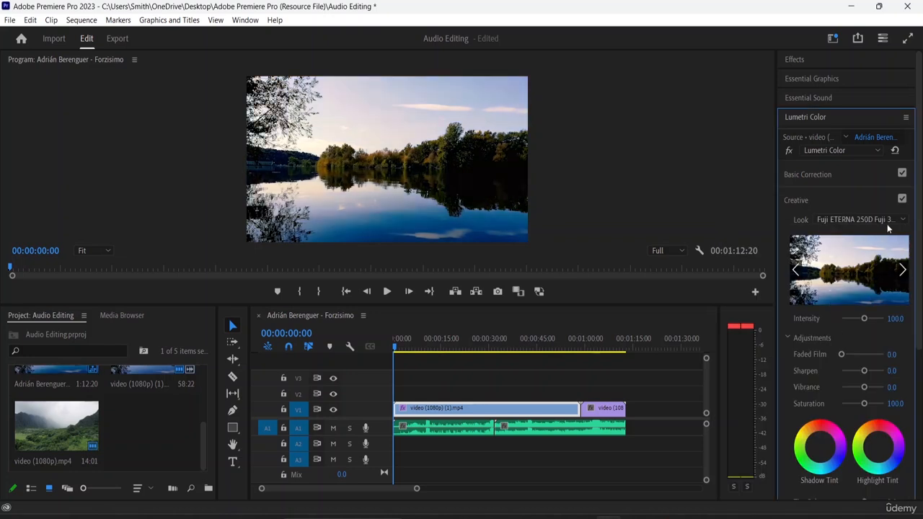
Browse the look previews, apply the Kodak 5205 Fuji 3510 look and lower its intensity to 0.
{"action": "left_click", "coordinate": [904, 269]}
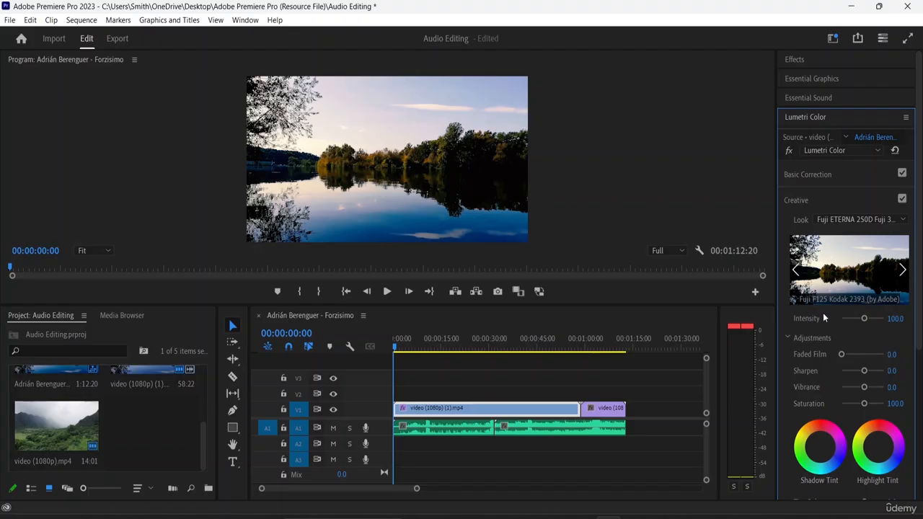
{"action": "left_click", "coordinate": [902, 270]}
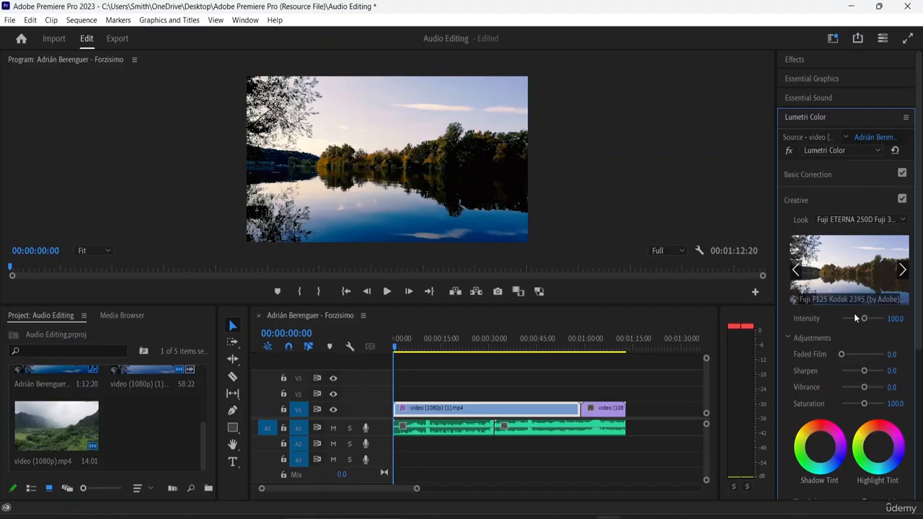
{"action": "left_click", "coordinate": [902, 270]}
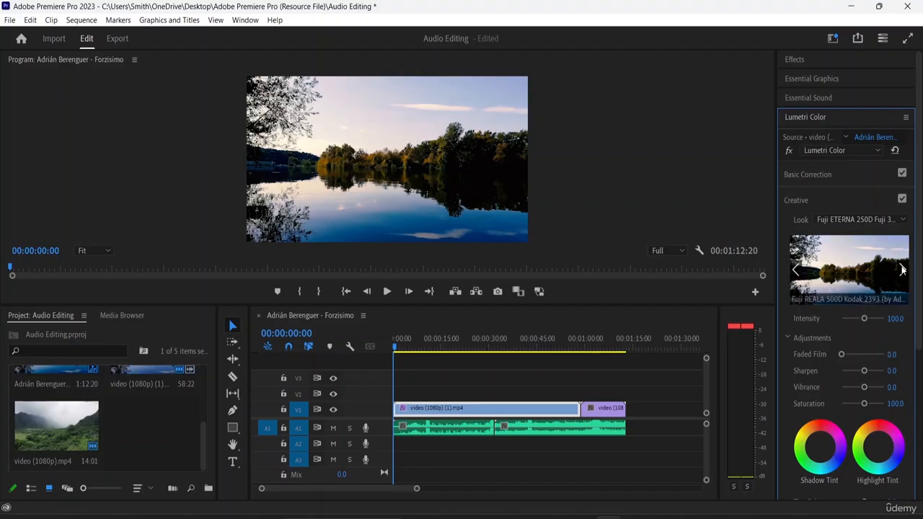
{"action": "left_click", "coordinate": [902, 270]}
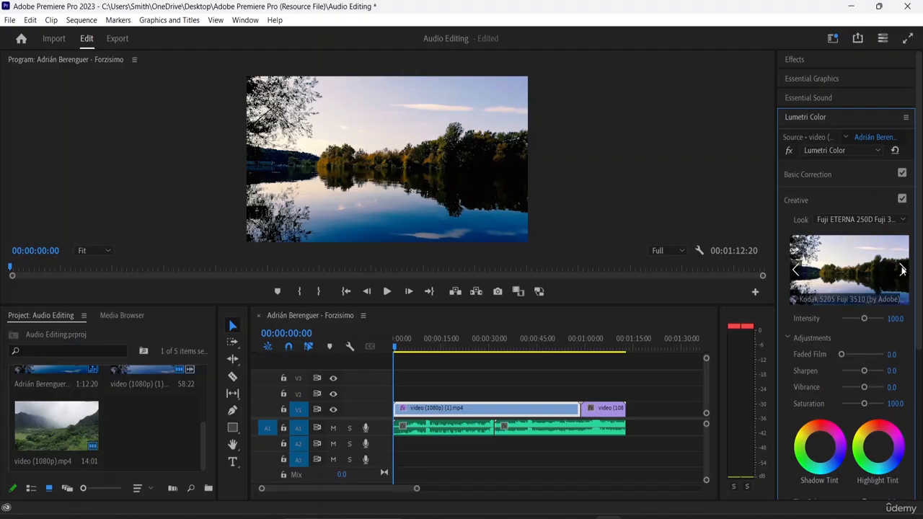
{"action": "left_click", "coordinate": [860, 275]}
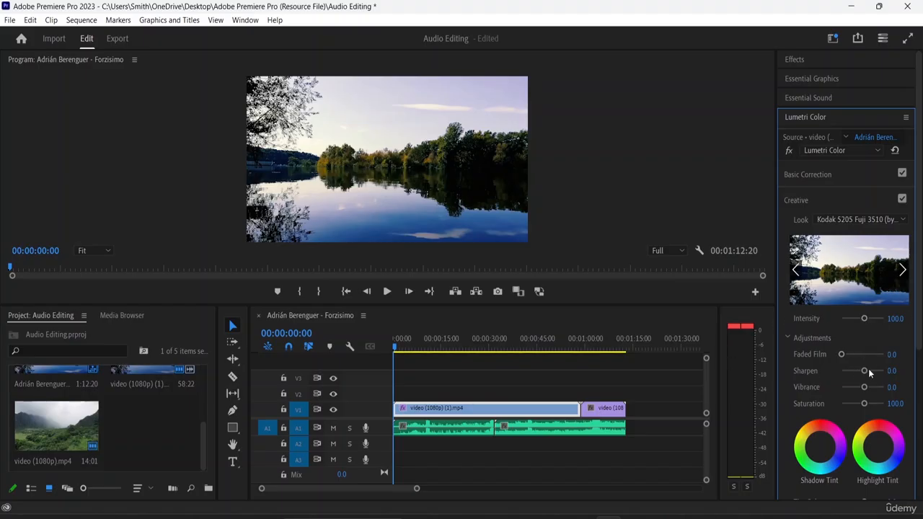
{"action": "left_click_drag", "start_coordinate": [864, 318], "coordinate": [828, 326]}
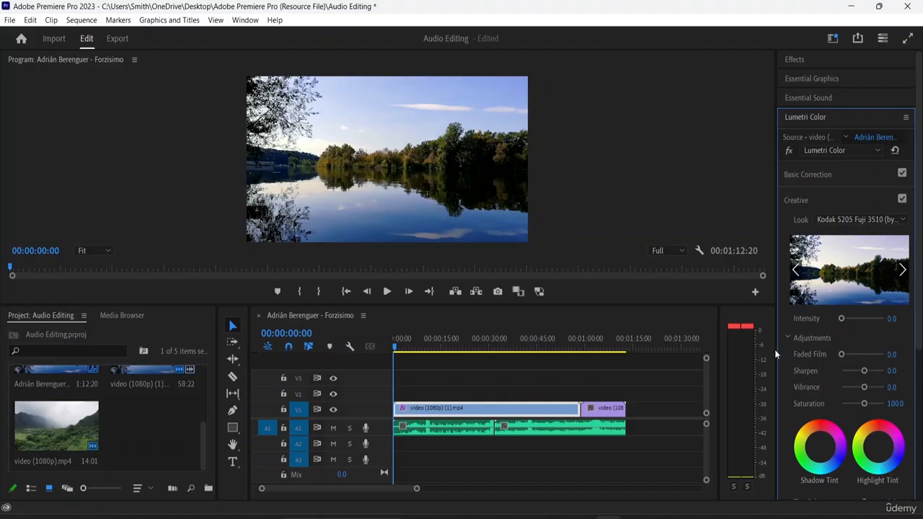
Set the look's intensity to 67.6, faded film to 26.8, sharpen to -63.4, vibrance to 26.8 and saturation to 64.8.
{"action": "left_click_drag", "start_coordinate": [841, 318], "coordinate": [856, 315]}
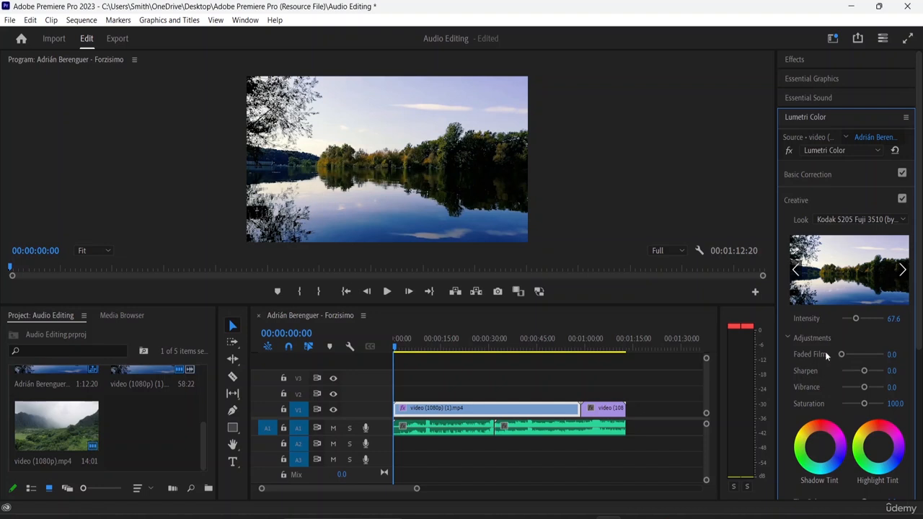
{"action": "scroll", "coordinate": [830, 356], "scroll_direction": "down", "scroll_amount": 2}
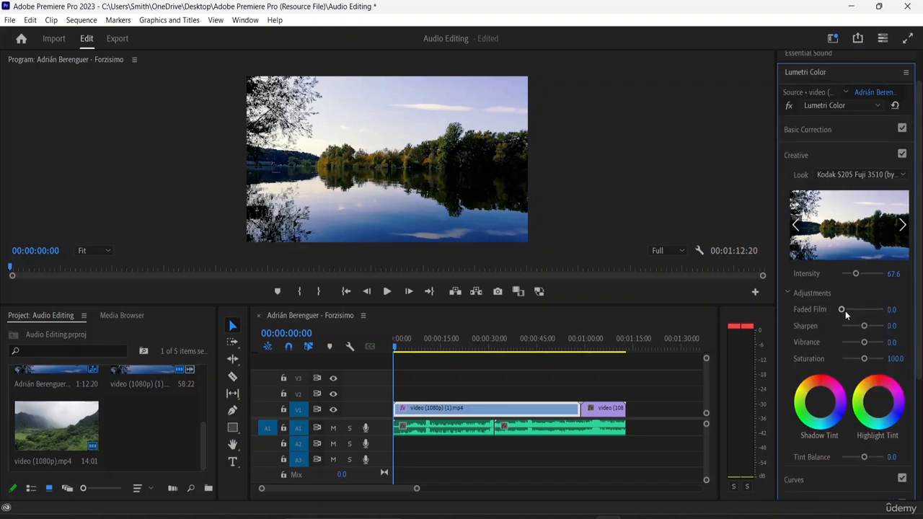
{"action": "mouse_move", "coordinate": [840, 310]}
{"action": "left_mouse_down"}
{"action": "mouse_move", "coordinate": [863, 312]}
{"action": "mouse_move", "coordinate": [847, 310]}
{"action": "mouse_move", "coordinate": [860, 325]}
{"action": "mouse_move", "coordinate": [848, 326]}
{"action": "left_mouse_up"}
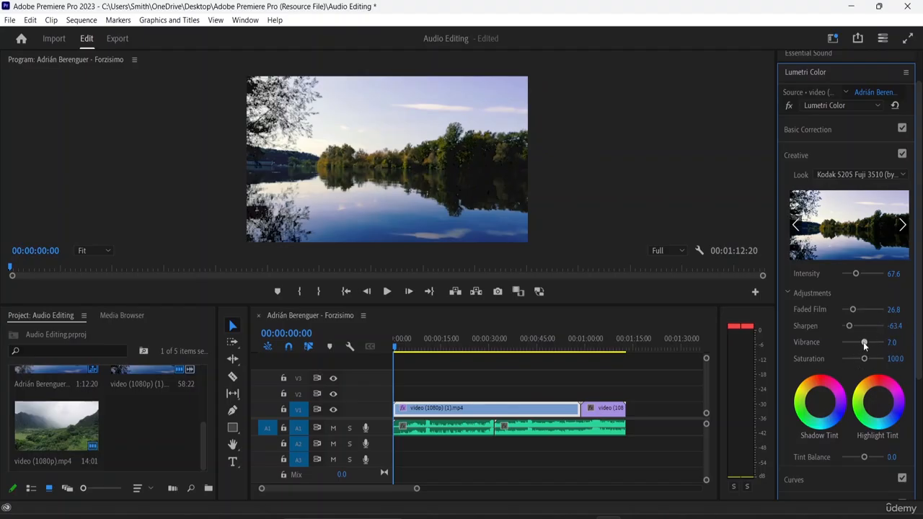
{"action": "left_click_drag", "start_coordinate": [864, 345], "coordinate": [855, 362]}
Shift the shadow tint slightly toward blue and the highlight tint toward magenta, with a tint balance of 43.7.
{"action": "scroll", "coordinate": [841, 377], "scroll_direction": "down", "scroll_amount": 1}
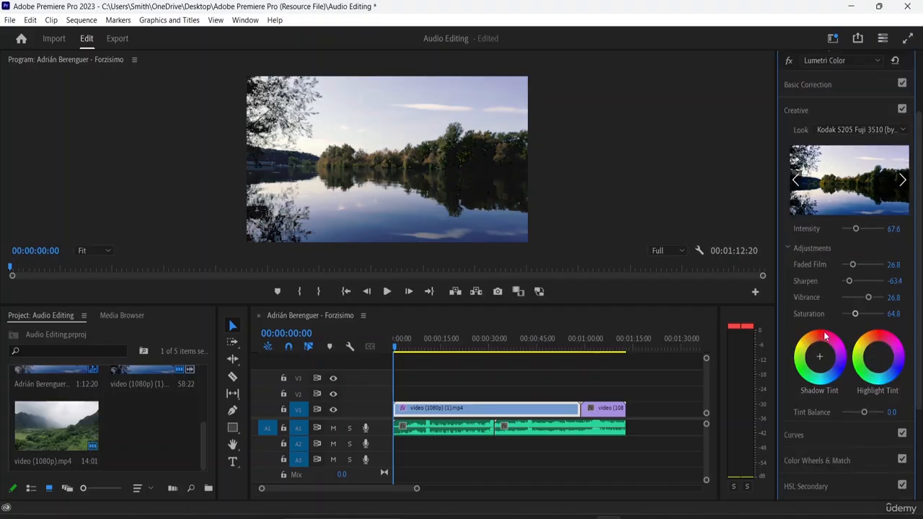
{"action": "left_click", "coordinate": [823, 336]}
{"action": "double_click", "coordinate": [818, 358]}
{"action": "left_click_drag", "start_coordinate": [832, 375], "coordinate": [824, 365]}
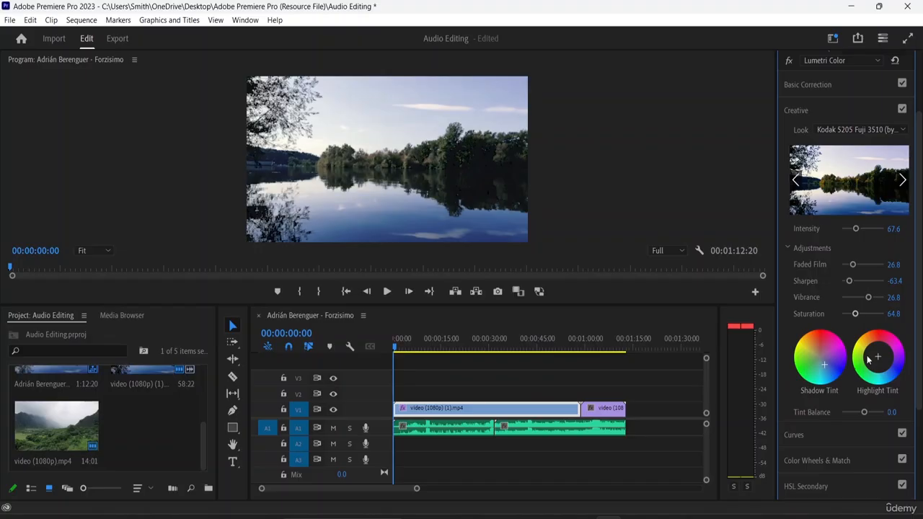
{"action": "mouse_move", "coordinate": [877, 356]}
{"action": "left_mouse_down"}
{"action": "mouse_move", "coordinate": [890, 349]}
{"action": "mouse_move", "coordinate": [892, 359]}
{"action": "mouse_move", "coordinate": [897, 348]}
{"action": "mouse_move", "coordinate": [879, 356]}
{"action": "left_mouse_up"}
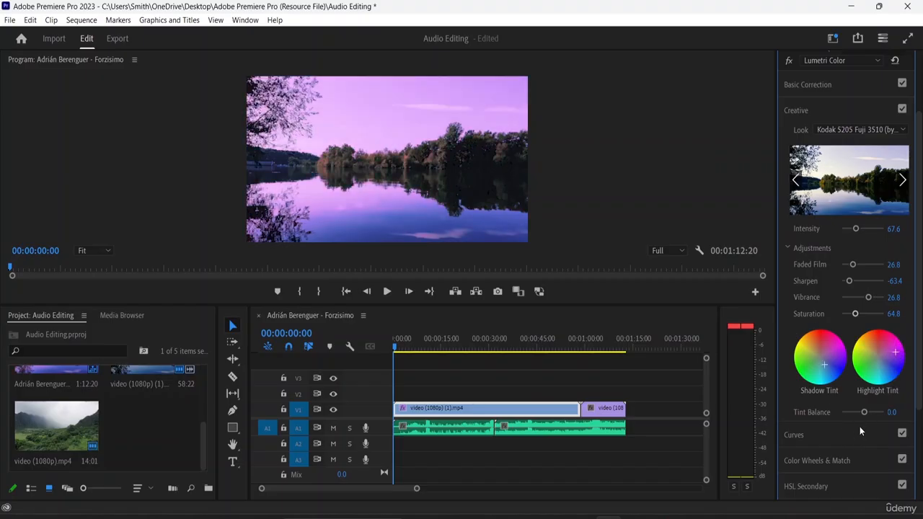
{"action": "left_click_drag", "start_coordinate": [859, 409], "coordinate": [879, 413]}
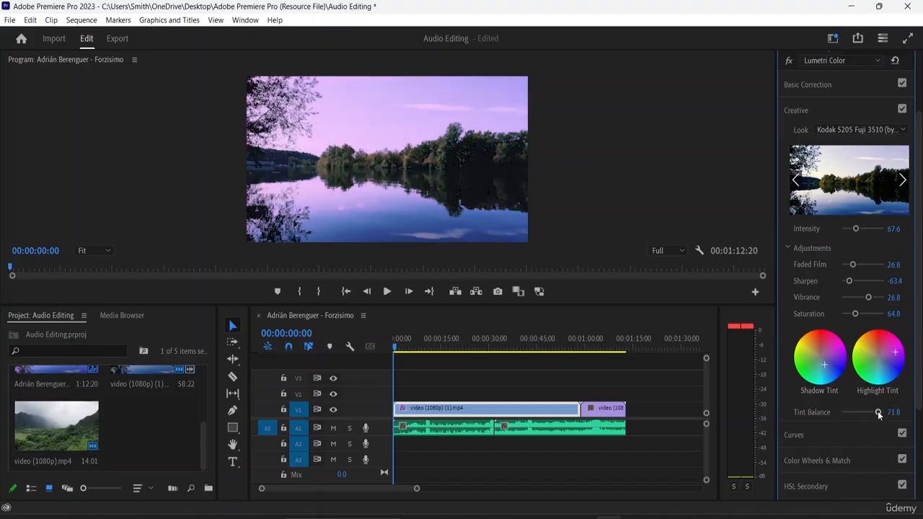
{"action": "left_click_drag", "start_coordinate": [878, 411], "coordinate": [872, 413]}
Expand the Curves section, raise the midtones of the white RGB curve and bow the red curve downward.
{"action": "scroll", "coordinate": [836, 415], "scroll_direction": "down", "scroll_amount": 1}
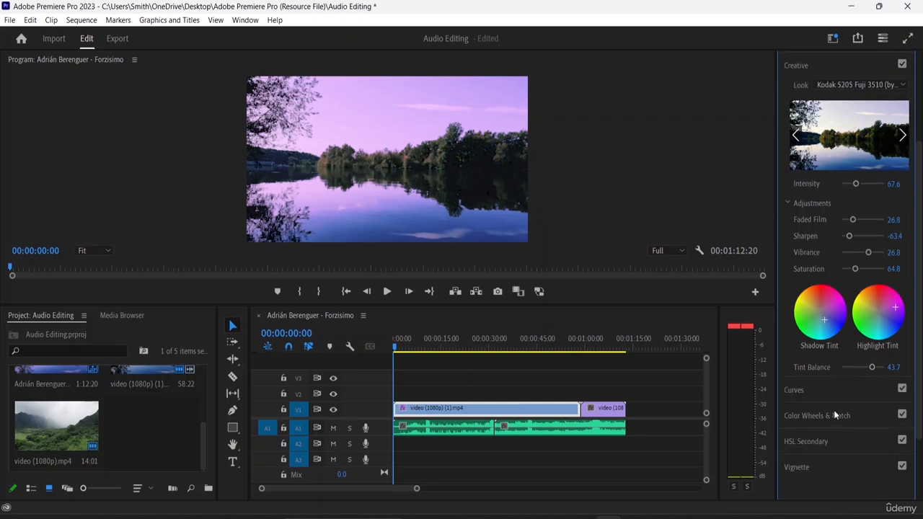
{"action": "left_click", "coordinate": [796, 391]}
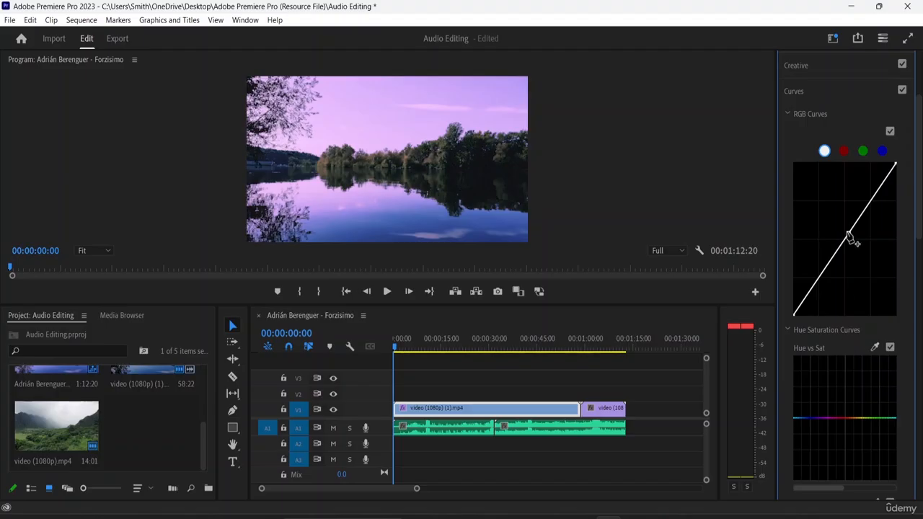
{"action": "left_click_drag", "start_coordinate": [848, 233], "coordinate": [827, 227]}
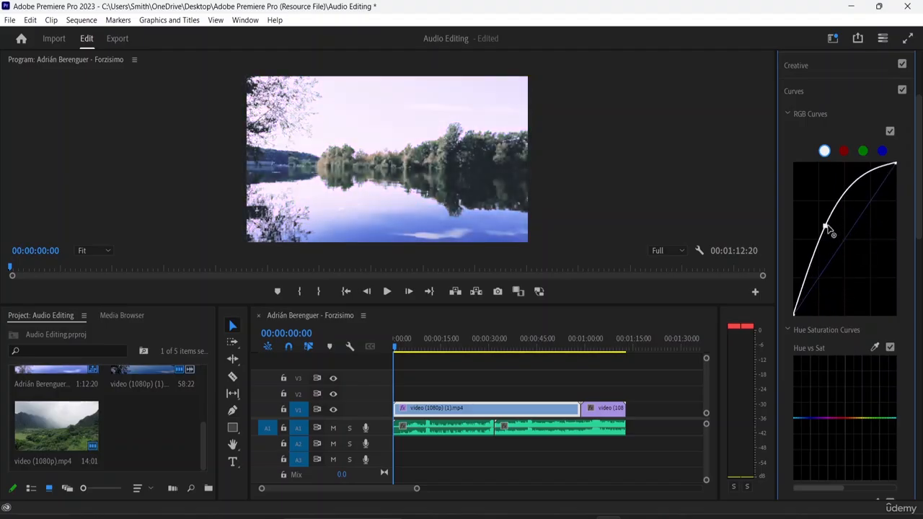
{"action": "left_click", "coordinate": [844, 151]}
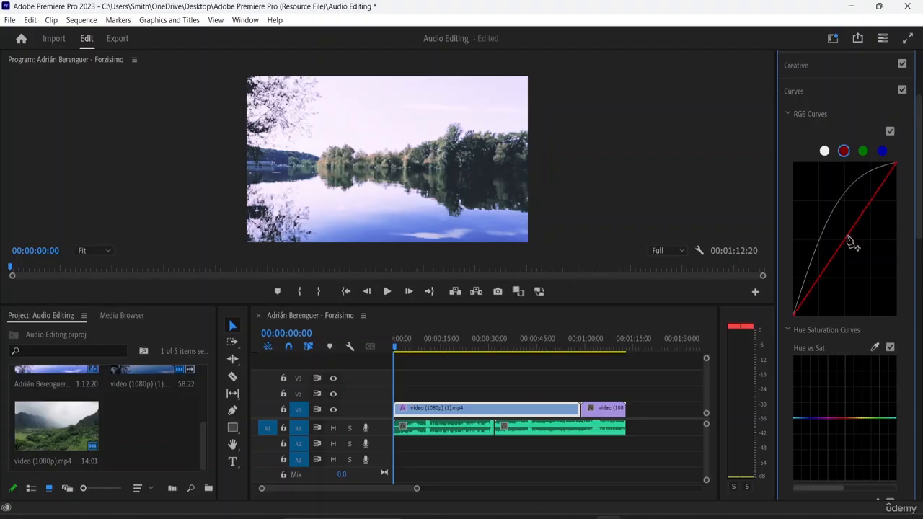
{"action": "left_click_drag", "start_coordinate": [848, 241], "coordinate": [878, 204]}
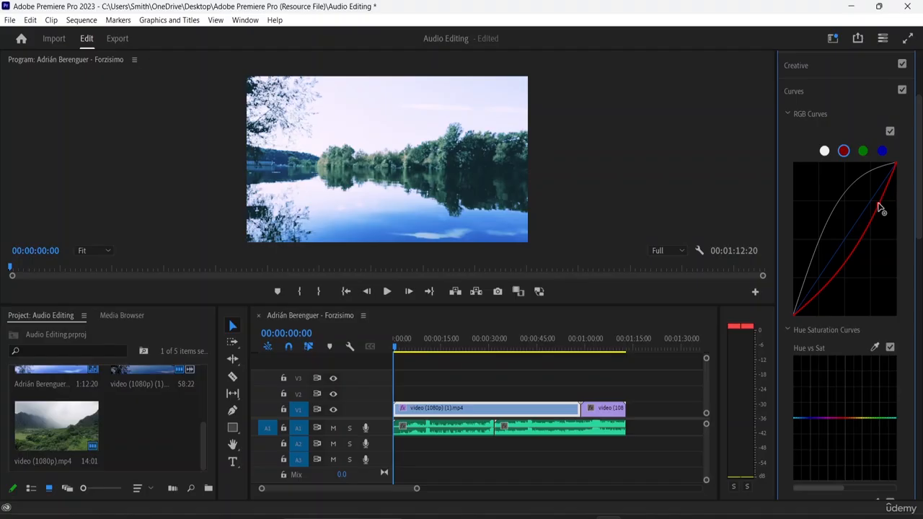
Raise the green and blue RGB curves slightly and lower the Hue vs Sat curve around yellow-green.
{"action": "left_click", "coordinate": [863, 151]}
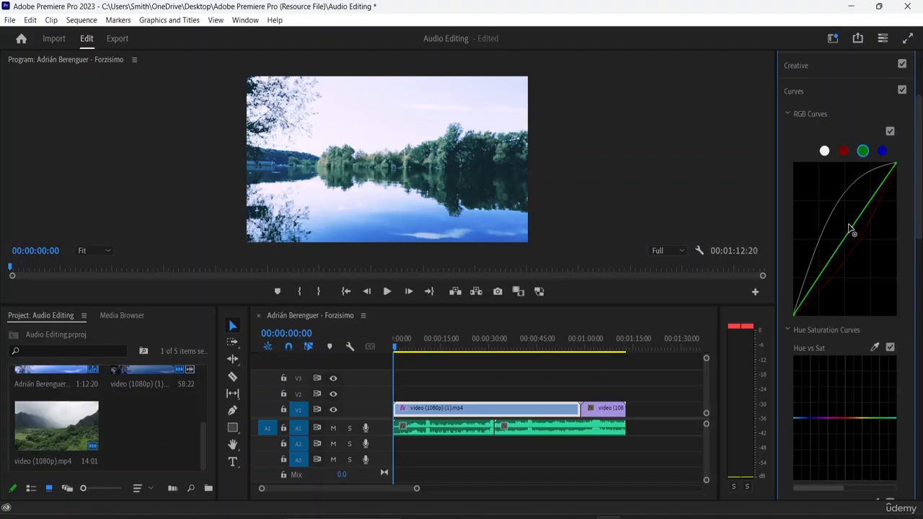
{"action": "left_click_drag", "start_coordinate": [851, 228], "coordinate": [846, 220]}
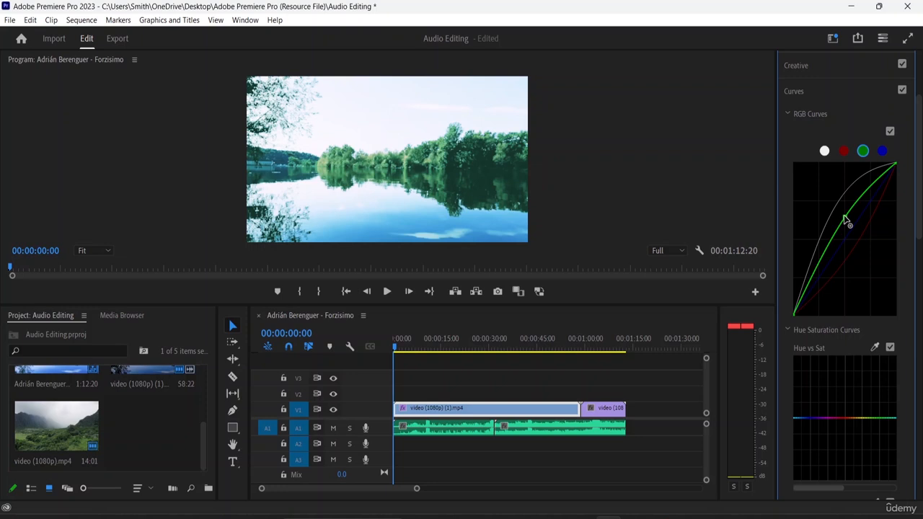
{"action": "left_click", "coordinate": [882, 150]}
{"action": "left_click_drag", "start_coordinate": [855, 235], "coordinate": [846, 271]}
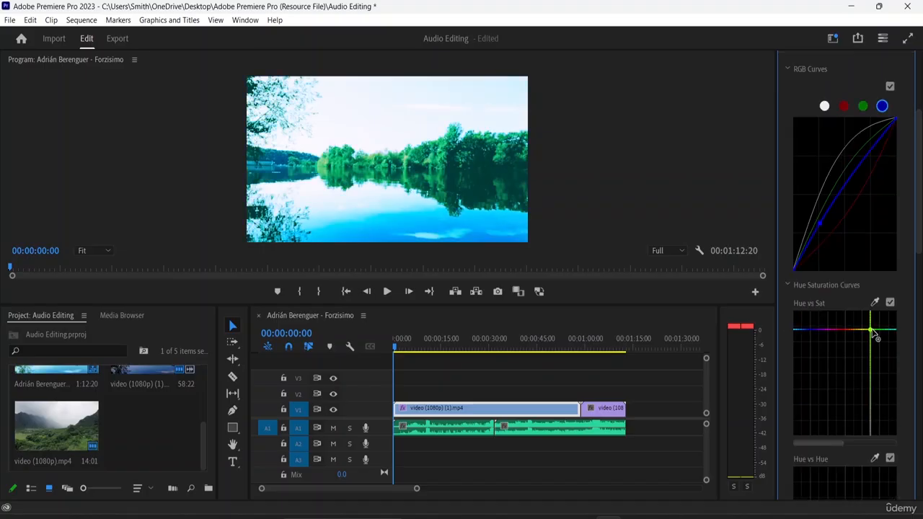
{"action": "left_click_drag", "start_coordinate": [873, 330], "coordinate": [875, 347]}
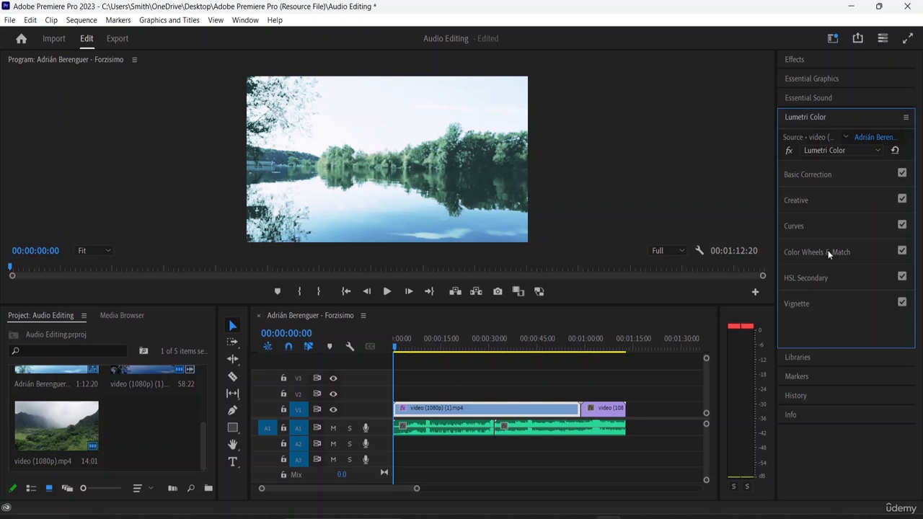
Try adjusting the HSL Secondary key's hue, saturation and lightness ranges and toggling the lightness range.
{"action": "left_click", "coordinate": [836, 278]}
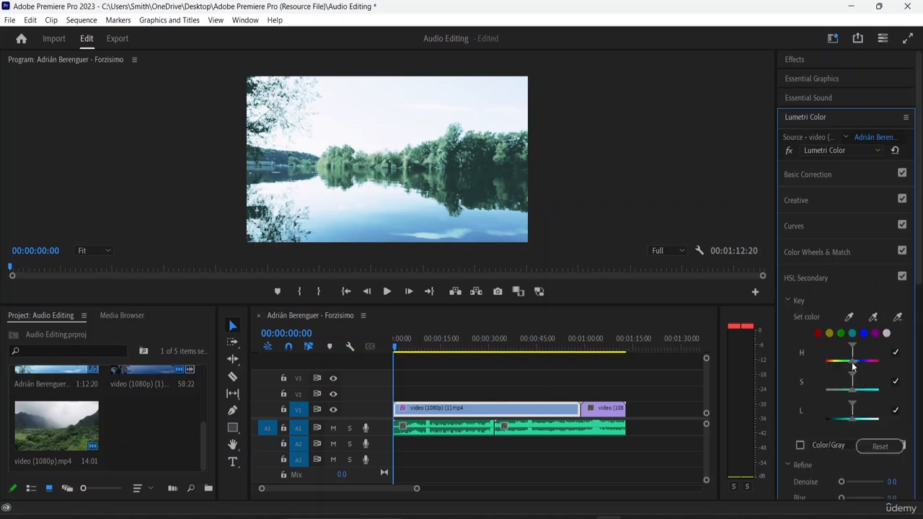
{"action": "left_click_drag", "start_coordinate": [852, 367], "coordinate": [843, 363]}
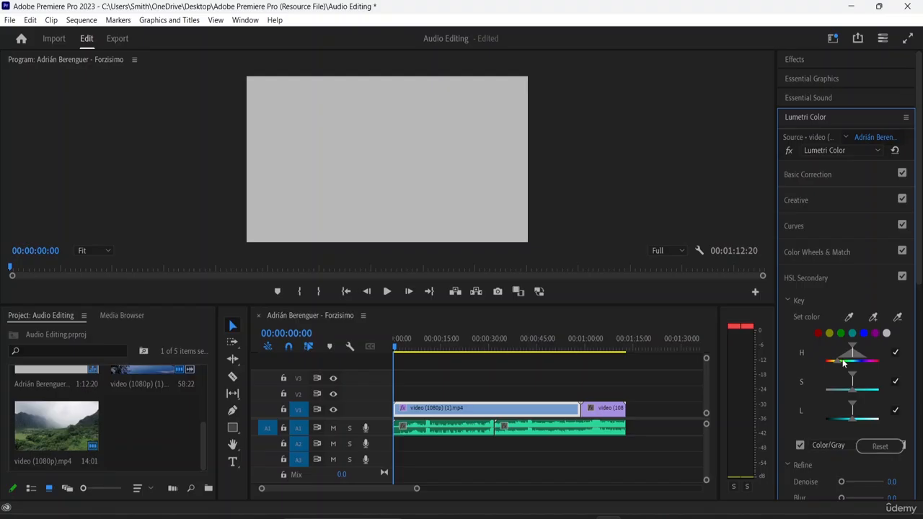
{"action": "left_click_drag", "start_coordinate": [844, 363], "coordinate": [851, 413]}
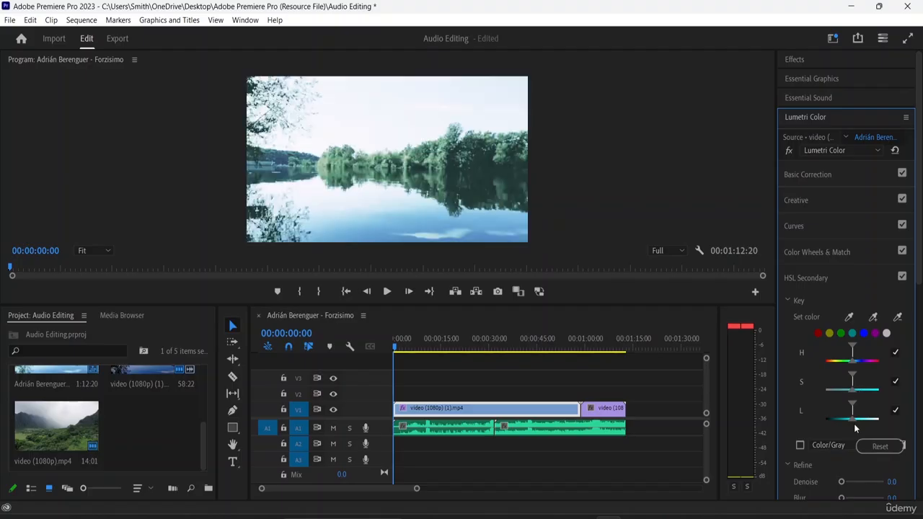
{"action": "left_click", "coordinate": [896, 411]}
{"action": "left_click", "coordinate": [895, 411]}
Increase Denoise and Blur in the HSL Secondary refinement settings and collapse the section.
{"action": "scroll", "coordinate": [855, 412], "scroll_direction": "down", "scroll_amount": 1}
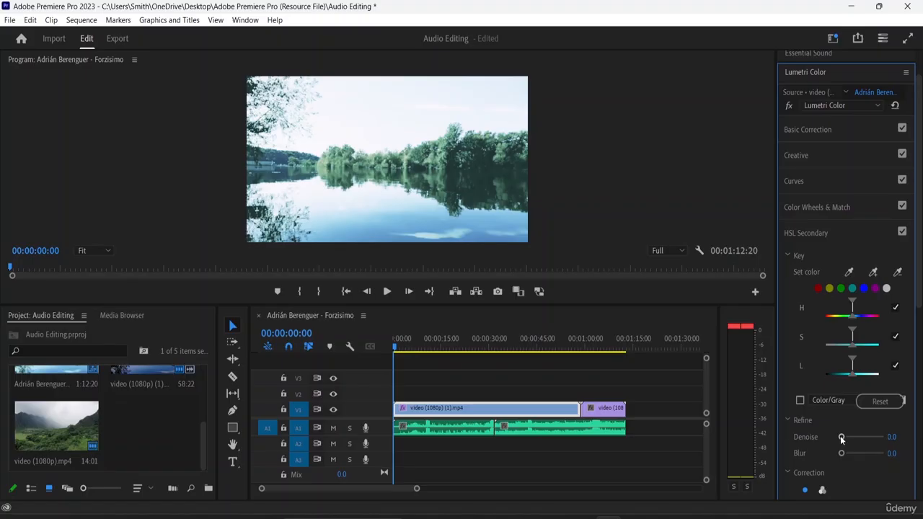
{"action": "left_click_drag", "start_coordinate": [842, 438], "coordinate": [853, 454]}
{"action": "left_click", "coordinate": [804, 234]}
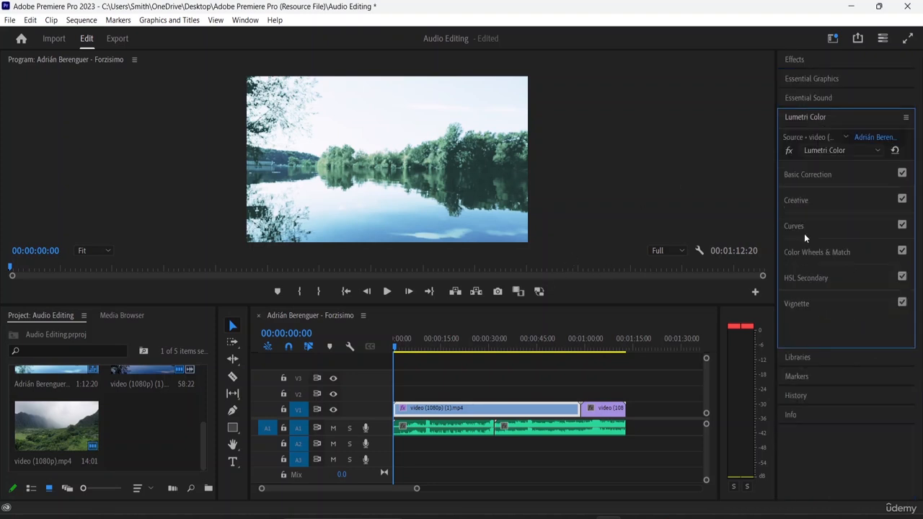
Add a vignette with amount -3.0, midpoint 8.5, roundness 32.4 and feather 73.2, and collapse the section.
{"action": "left_click", "coordinate": [796, 304]}
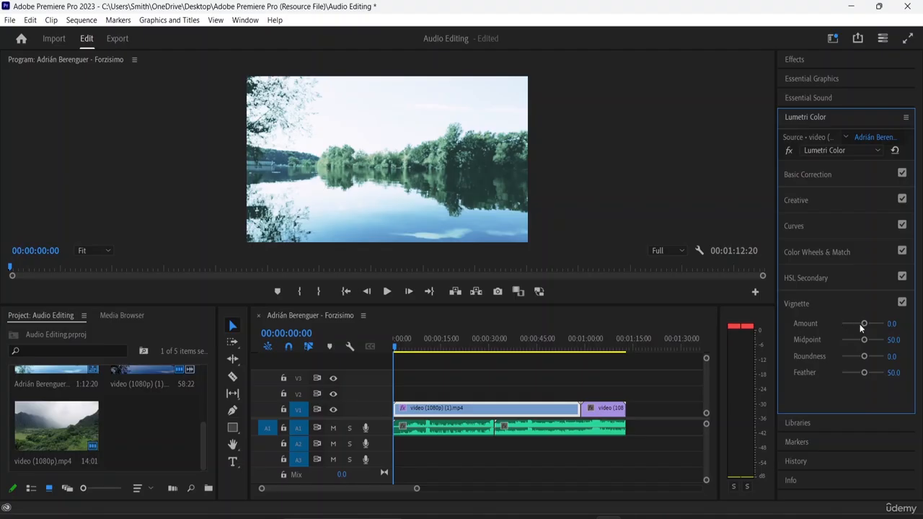
{"action": "left_click_drag", "start_coordinate": [863, 323], "coordinate": [837, 325]}
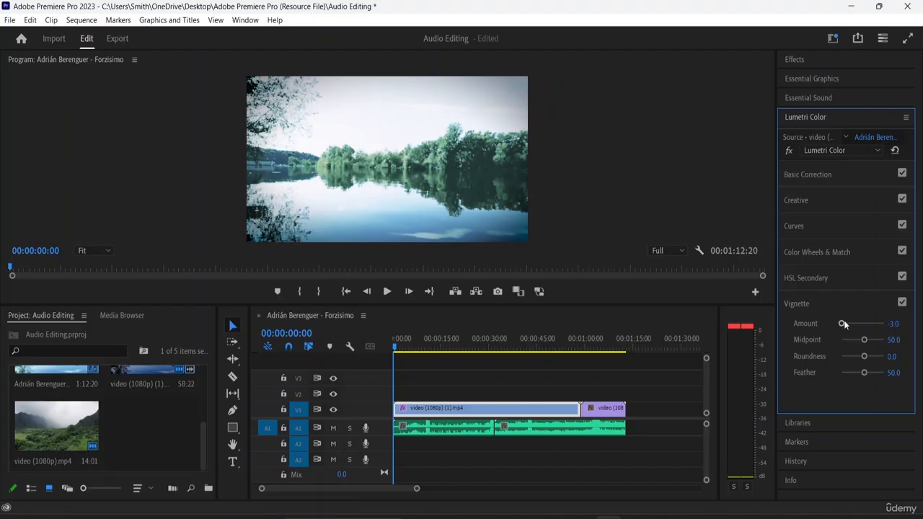
{"action": "left_click_drag", "start_coordinate": [841, 323], "coordinate": [840, 345]}
{"action": "left_click_drag", "start_coordinate": [864, 340], "coordinate": [826, 372]}
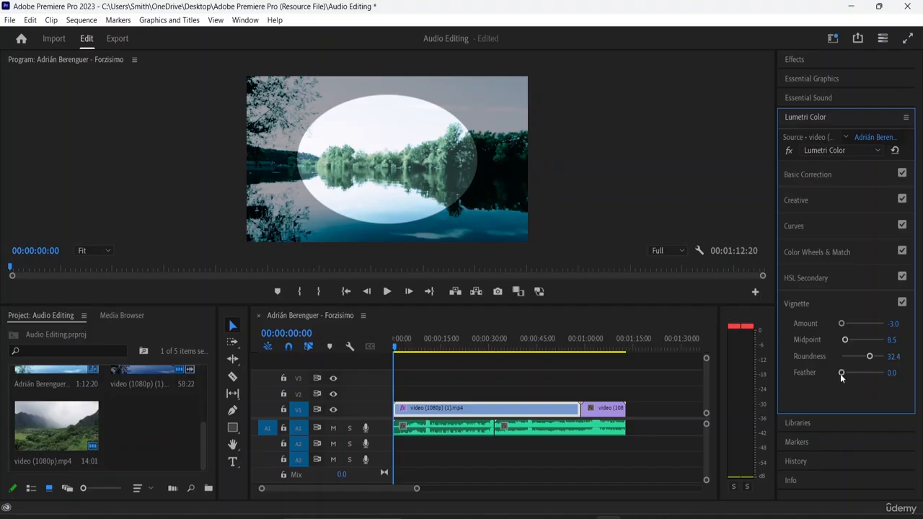
{"action": "left_click_drag", "start_coordinate": [840, 374], "coordinate": [873, 373]}
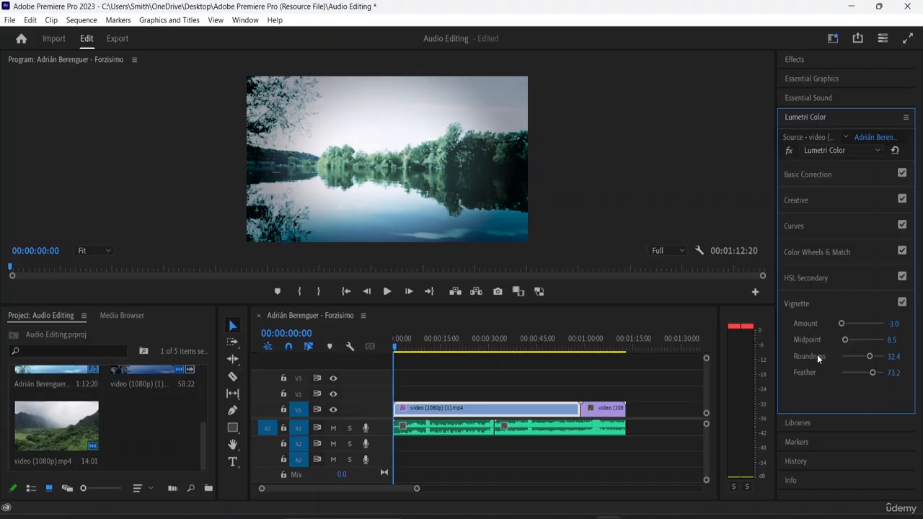
{"action": "left_click", "coordinate": [801, 303]}
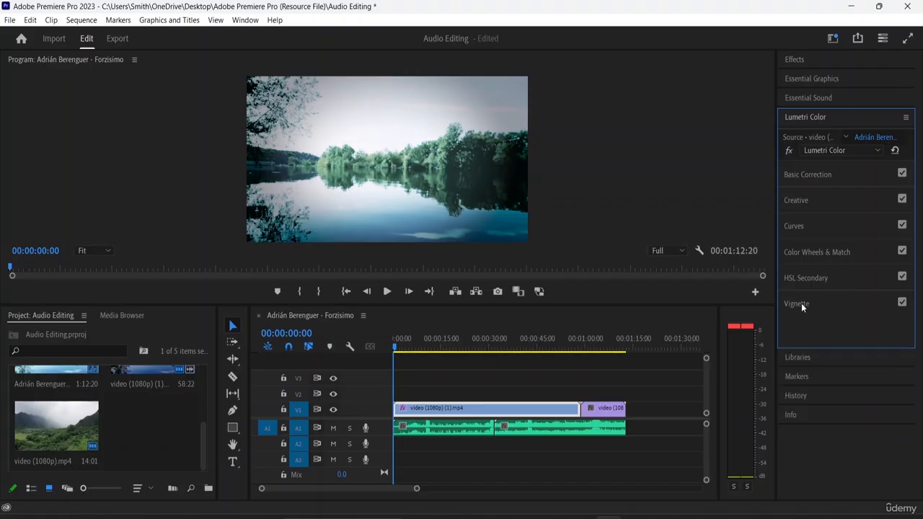
Reopen the Creative section to review its adjustments and set the program monitor's playback resolution to 1/4.
{"action": "left_click", "coordinate": [799, 201]}
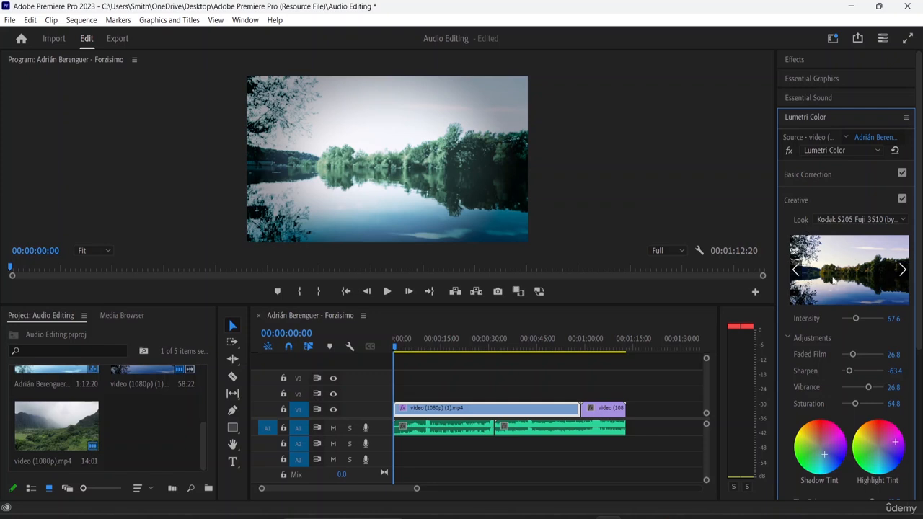
{"action": "scroll", "coordinate": [854, 382], "scroll_direction": "down", "scroll_amount": 2}
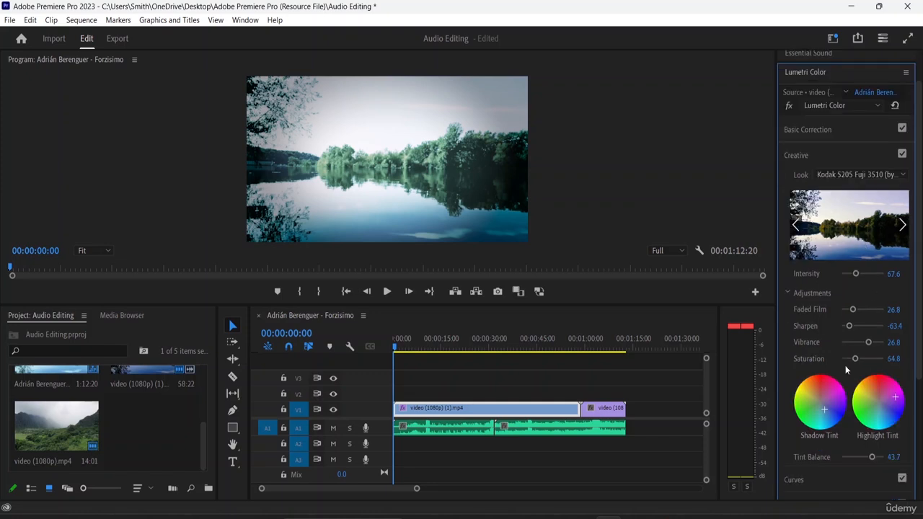
{"action": "scroll", "coordinate": [840, 382], "scroll_direction": "down", "scroll_amount": 4}
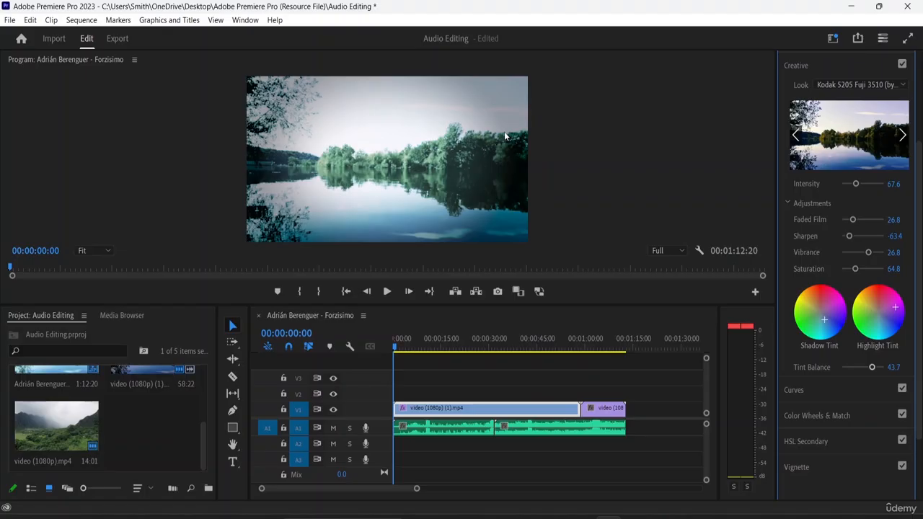
{"action": "left_click", "coordinate": [680, 251]}
{"action": "left_click", "coordinate": [664, 290]}
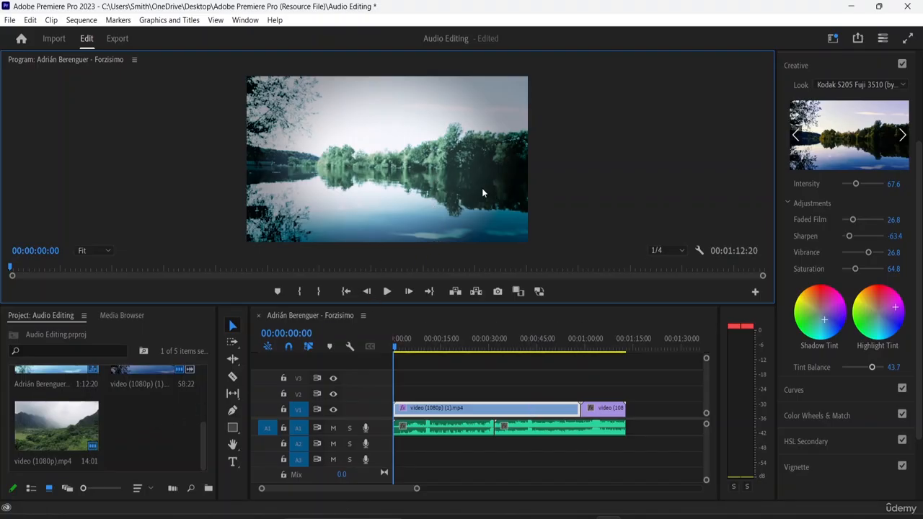
Switch the program monitor to Comparison View, try the vertical split and return to the side-by-side layout.
{"action": "left_click", "coordinate": [217, 20]}
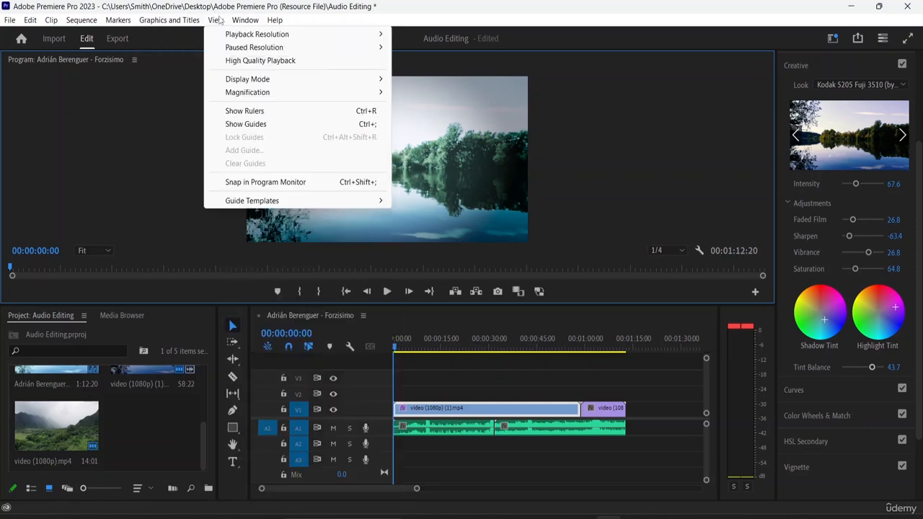
{"action": "mouse_move", "coordinate": [234, 81]}
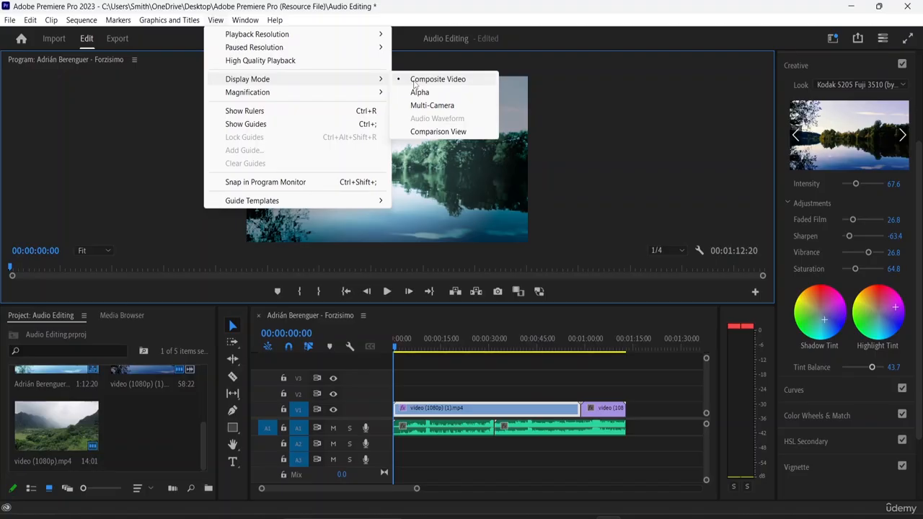
{"action": "left_click", "coordinate": [447, 132]}
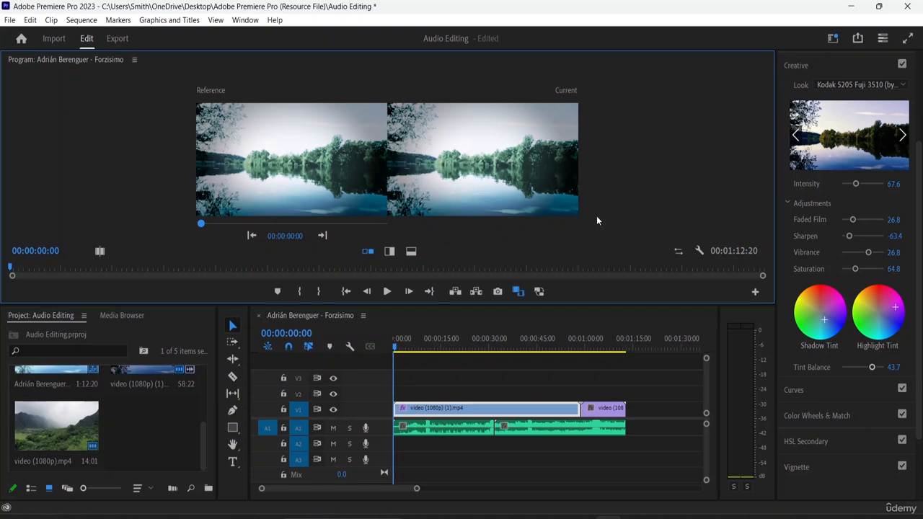
{"action": "left_click", "coordinate": [390, 250]}
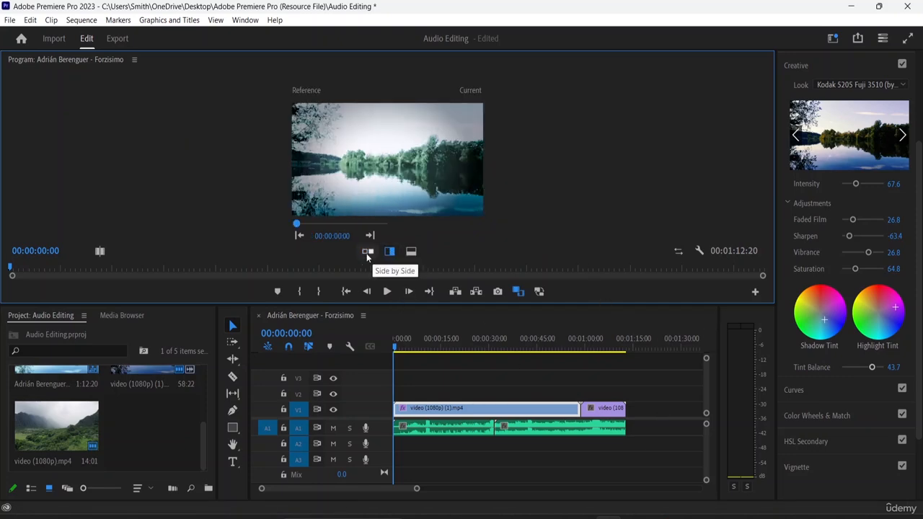
{"action": "left_click", "coordinate": [367, 252]}
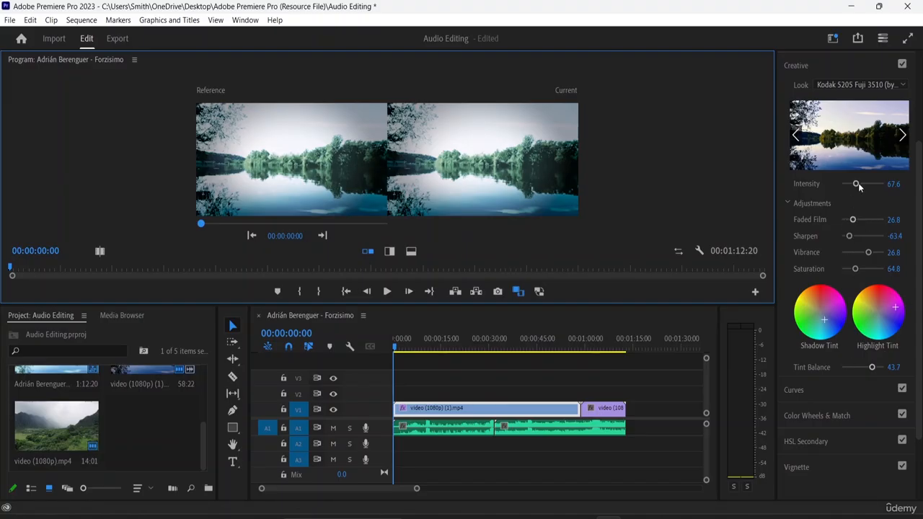
Apply the Kodak 5218 Kodak 2383 look to the lake clip and replace it with SL GOLD RUSH HDR.
{"action": "left_click", "coordinate": [897, 87]}
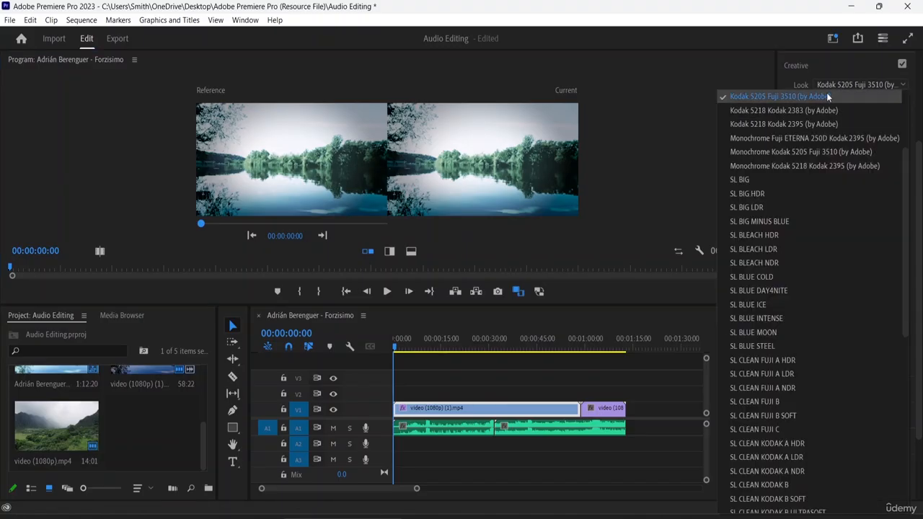
{"action": "left_click", "coordinate": [813, 110]}
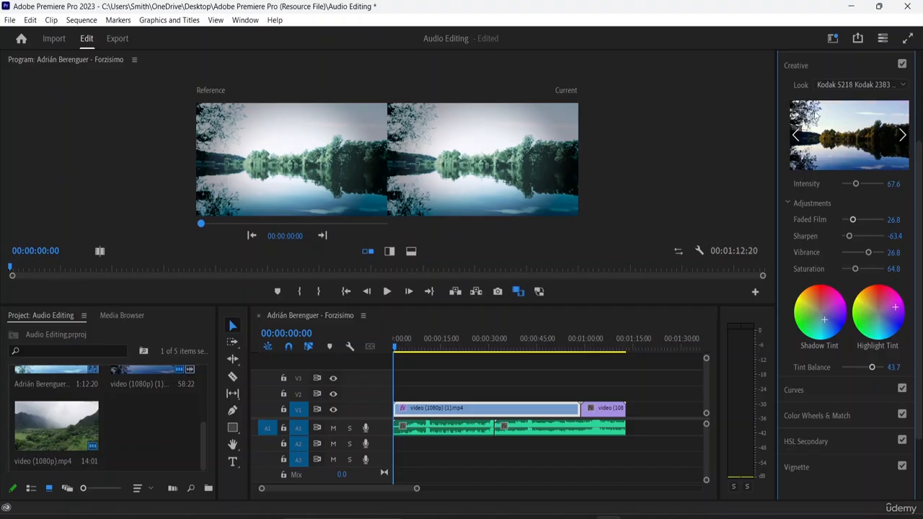
{"action": "left_click", "coordinate": [897, 85]}
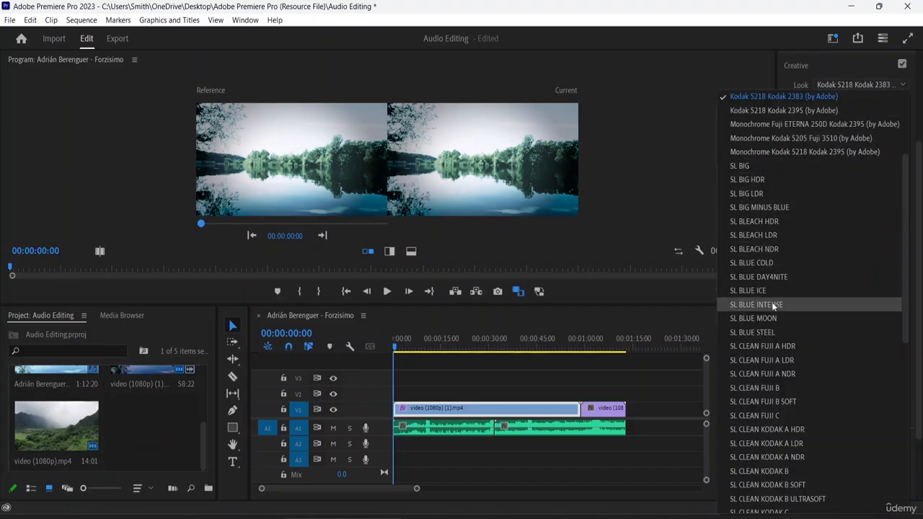
{"action": "scroll", "coordinate": [761, 367], "scroll_direction": "down", "scroll_amount": 10}
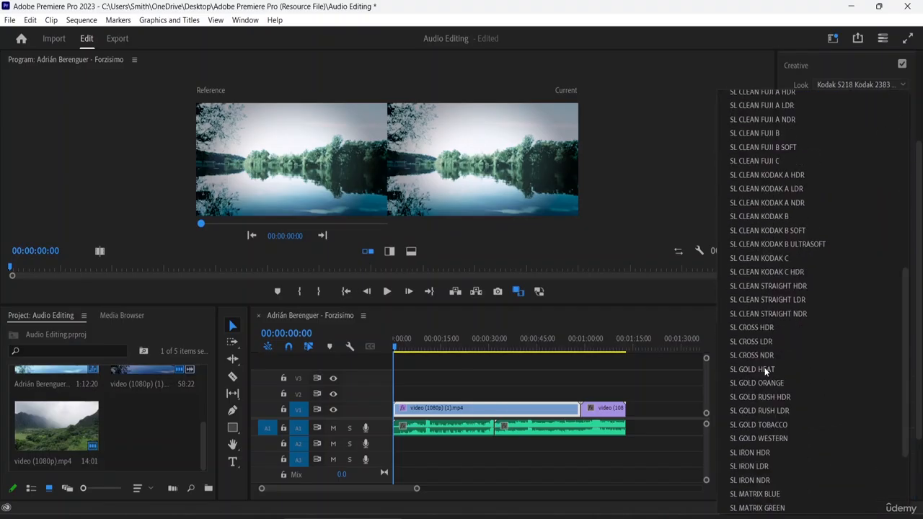
{"action": "key", "text": "Escape"}
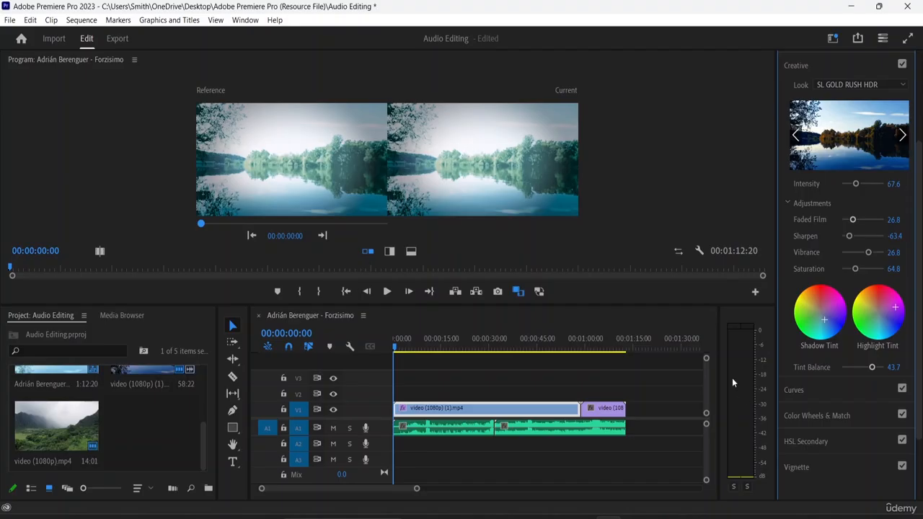
{"action": "left_click", "coordinate": [491, 149]}
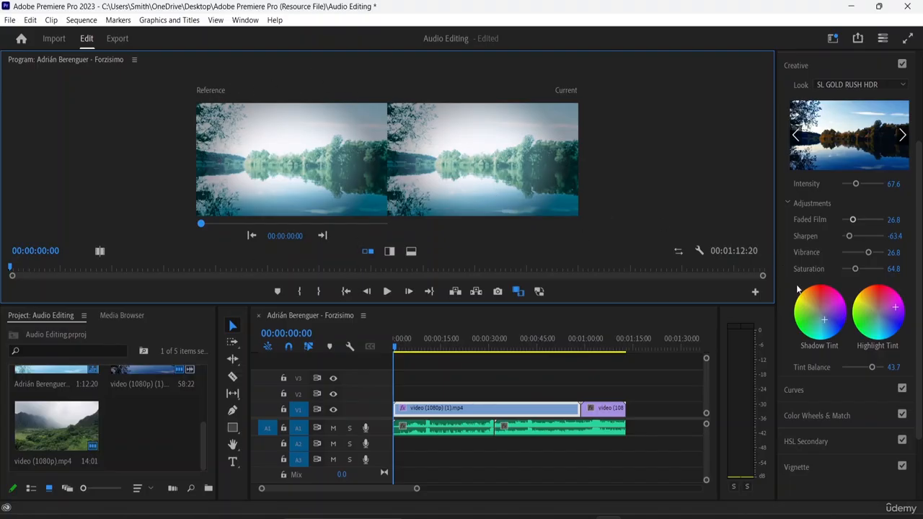
{"action": "left_click", "coordinate": [875, 87]}
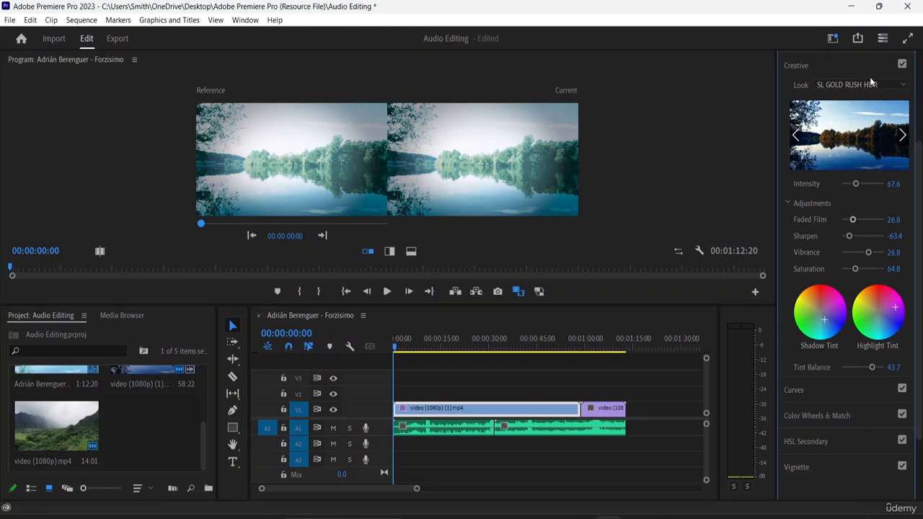
{"action": "left_click", "coordinate": [246, 20]}
{"action": "left_click", "coordinate": [216, 20]}
{"action": "left_click", "coordinate": [216, 22]}
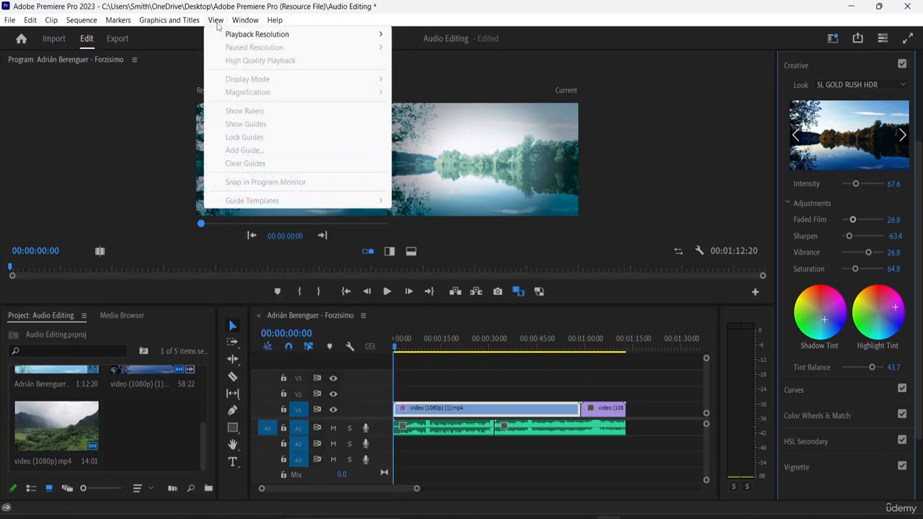
{"action": "left_click", "coordinate": [462, 426]}
{"action": "left_click", "coordinate": [494, 192]}
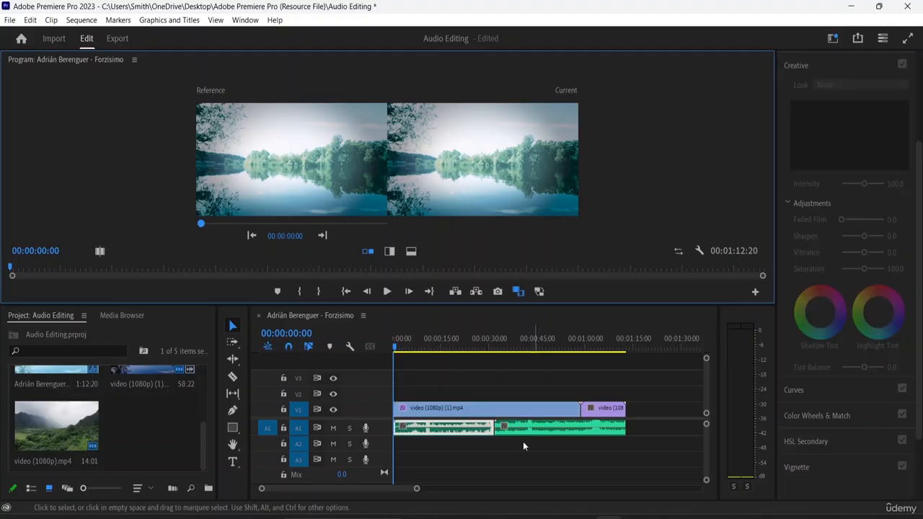
{"action": "left_click", "coordinate": [494, 408]}
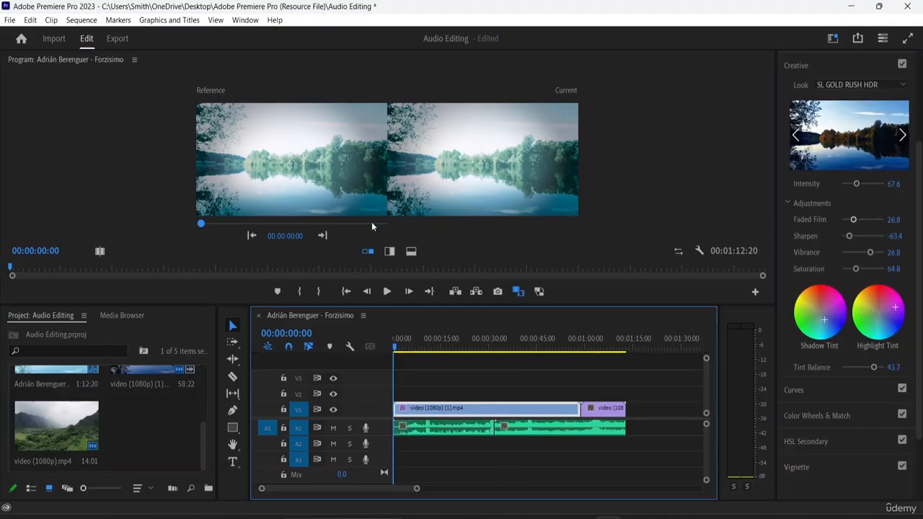
Leave Comparison View for the normal single-frame display and stop sequence playback at 00:00:41:07.
{"action": "left_click", "coordinate": [216, 21]}
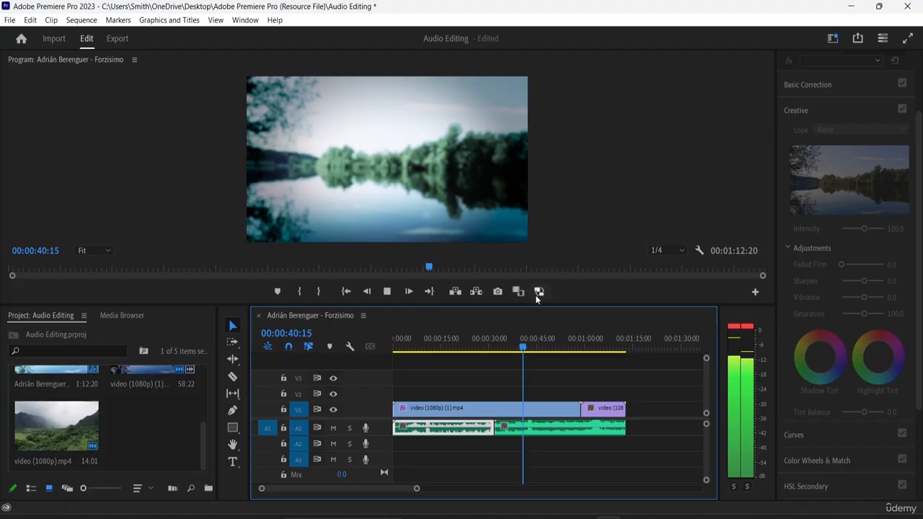
{"action": "key", "text": "space"}
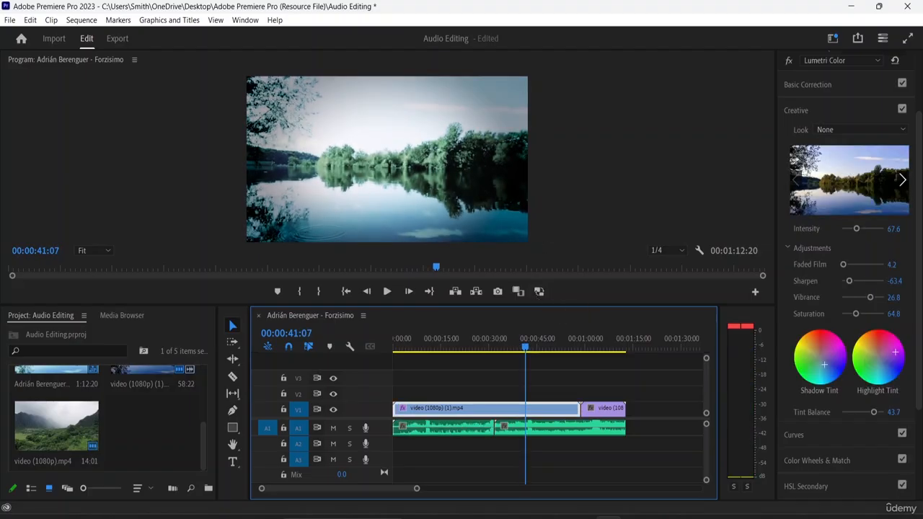
{"action": "left_click", "coordinate": [857, 229]}
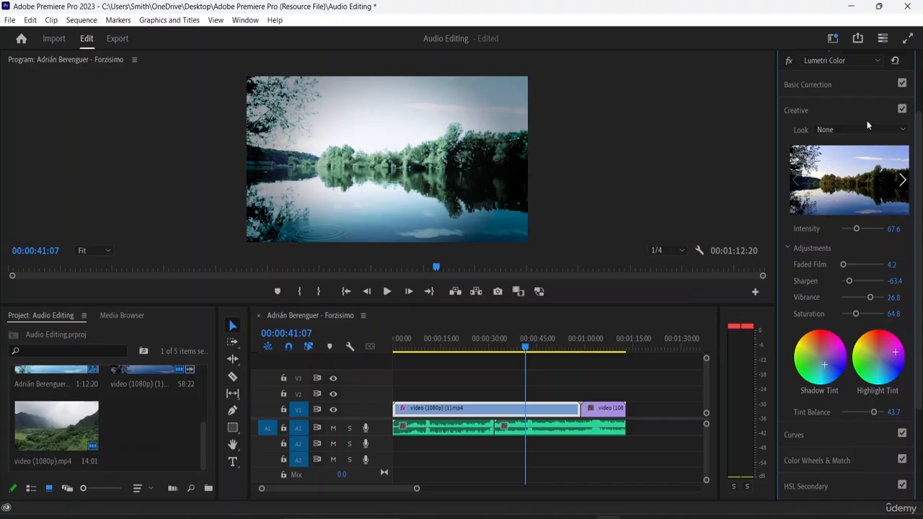
Expand Basic Correction to review its Input LUT, Color and Light settings, and collapse the section.
{"action": "scroll", "coordinate": [868, 93], "scroll_direction": "up", "scroll_amount": 2}
{"action": "left_click", "coordinate": [809, 128]}
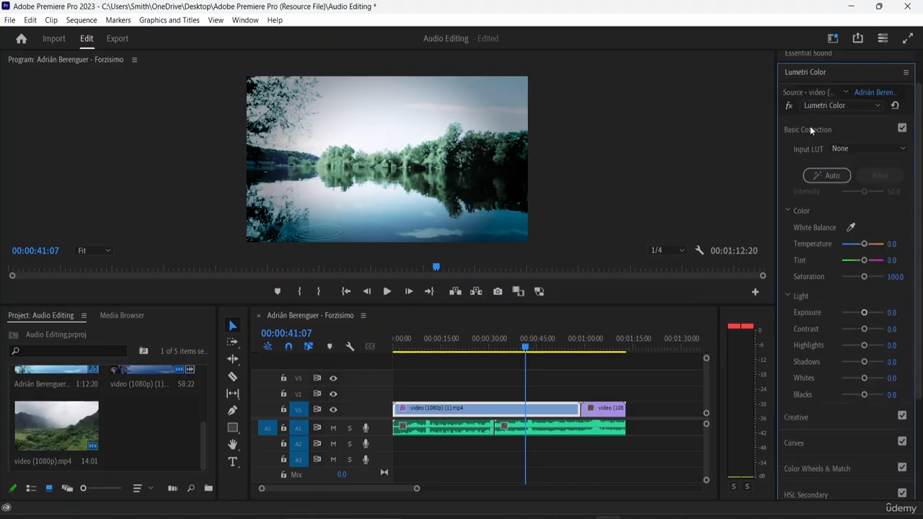
{"action": "left_click", "coordinate": [868, 146]}
{"action": "left_click", "coordinate": [835, 160]}
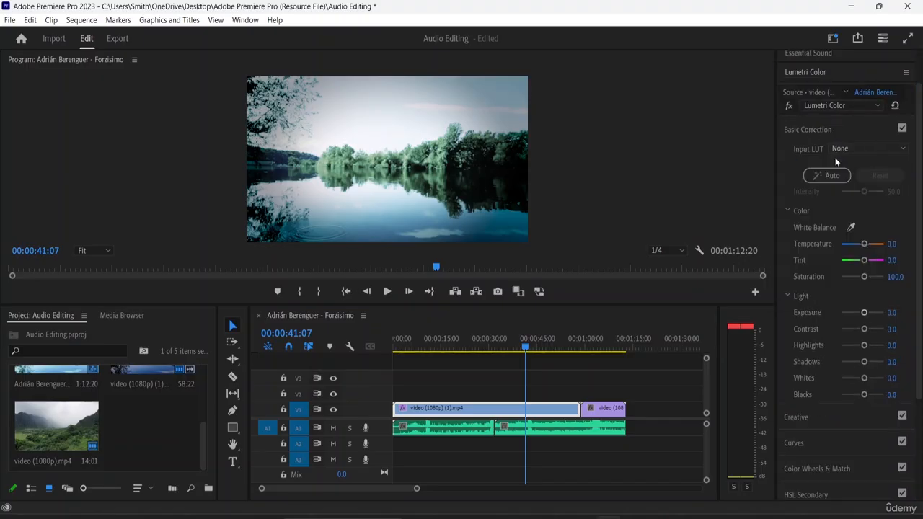
{"action": "scroll", "coordinate": [818, 180], "scroll_direction": "down", "scroll_amount": 2}
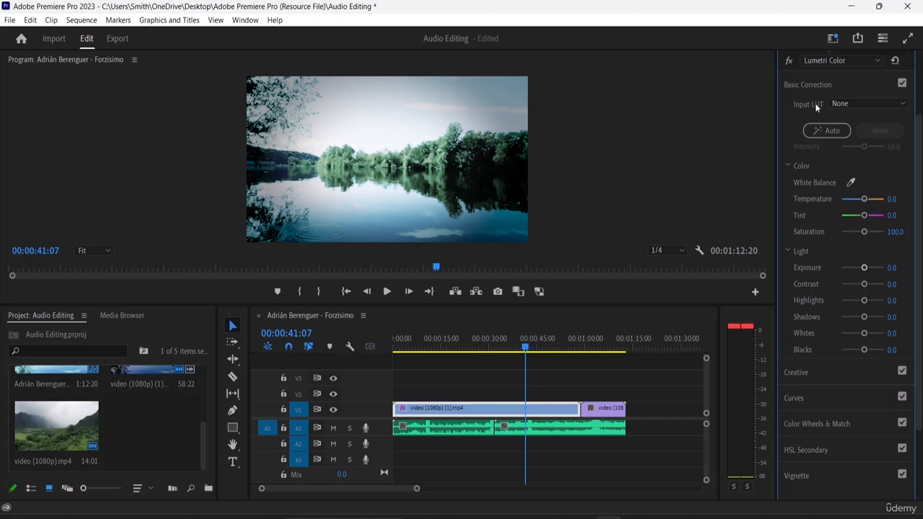
{"action": "left_click", "coordinate": [806, 84]}
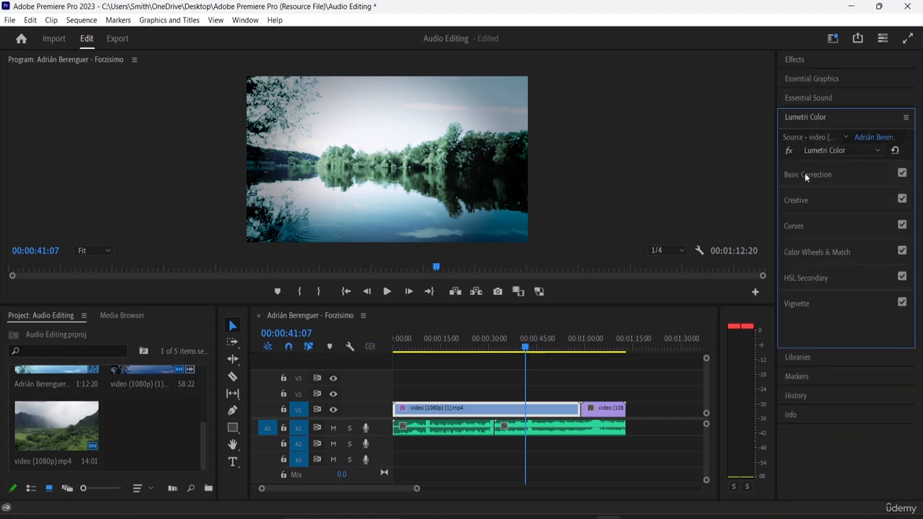
Expand Creative and set Intensity, Faded Film and Sharpen to 0.0 and Vibrance to -100.0.
{"action": "left_click", "coordinate": [796, 200]}
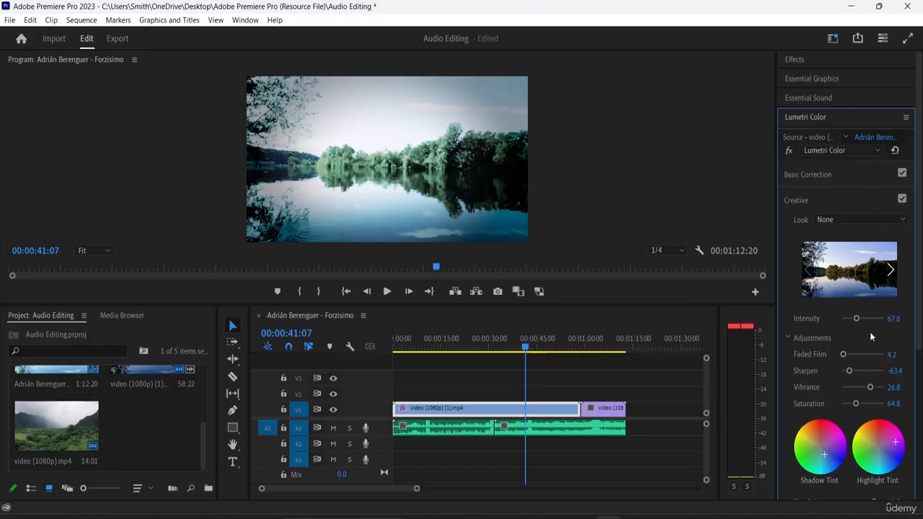
{"action": "left_click_drag", "start_coordinate": [841, 354], "coordinate": [855, 371]}
{"action": "left_click_drag", "start_coordinate": [856, 321], "coordinate": [816, 324]}
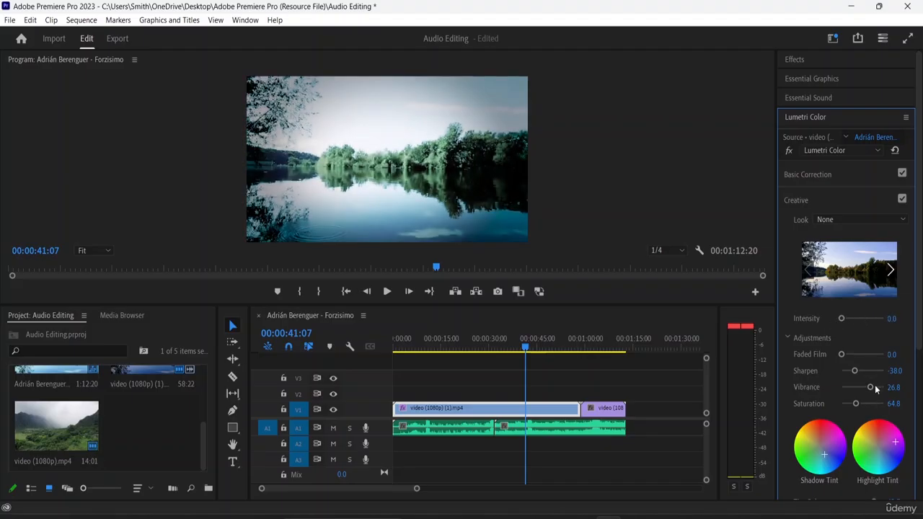
{"action": "left_click_drag", "start_coordinate": [855, 371], "coordinate": [860, 371]}
{"action": "left_click_drag", "start_coordinate": [859, 370], "coordinate": [830, 387]}
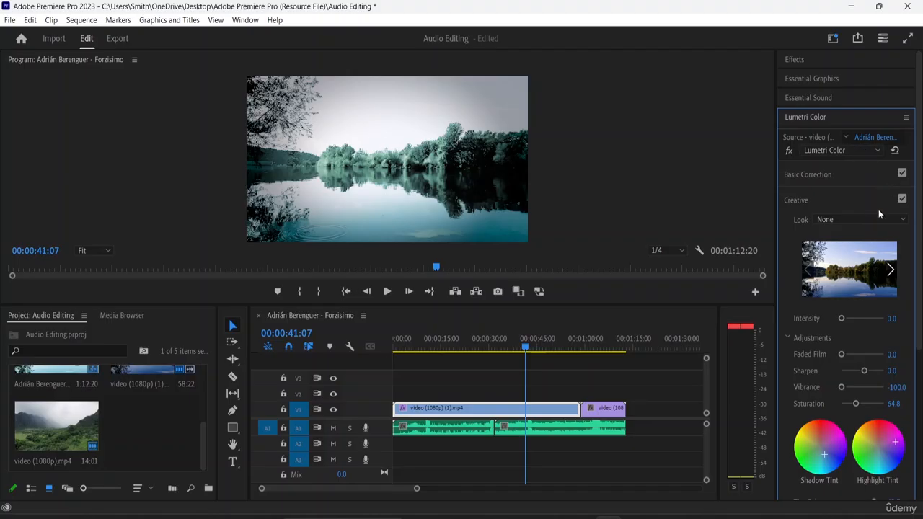
Reset all Lumetri Color adjustments on the lake clip and reselect the clip in the timeline.
{"action": "left_click", "coordinate": [895, 150]}
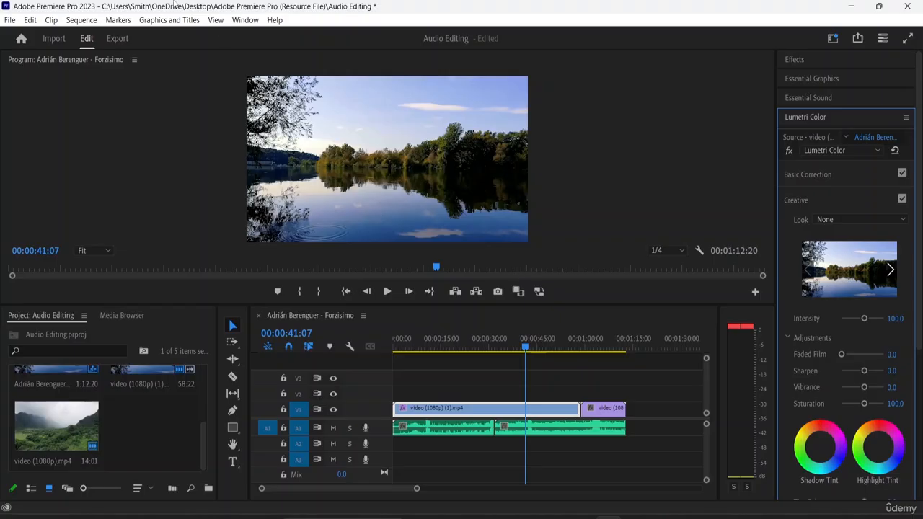
{"action": "left_click", "coordinate": [215, 20]}
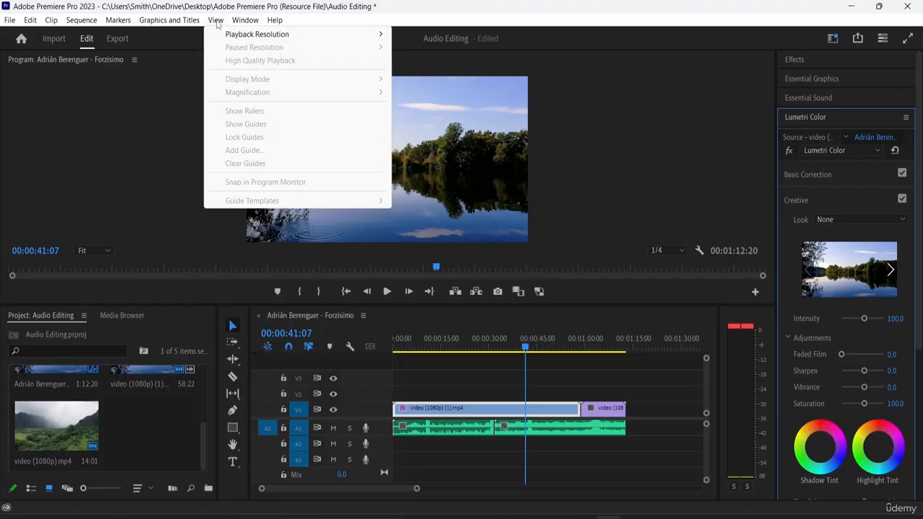
{"action": "left_click", "coordinate": [628, 189]}
{"action": "left_click", "coordinate": [500, 412]}
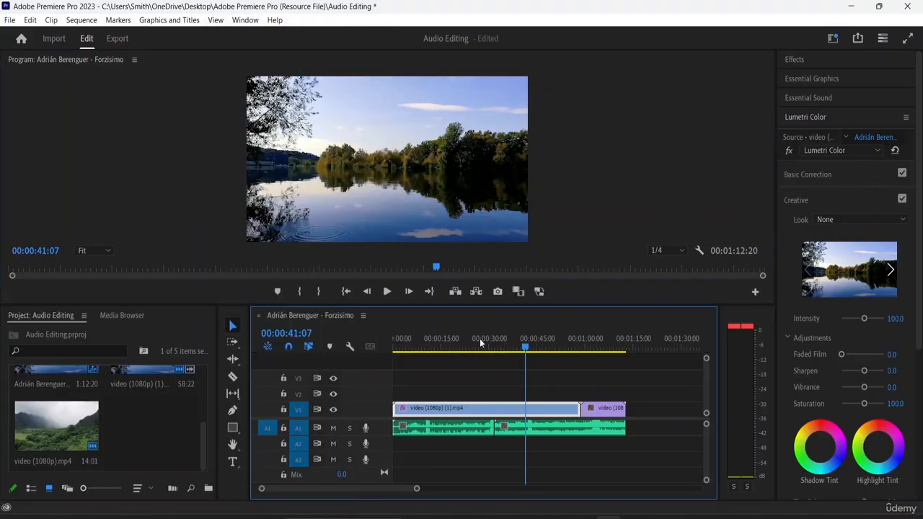
Change the program monitor's display mode to Comparison View.
{"action": "left_click", "coordinate": [216, 20]}
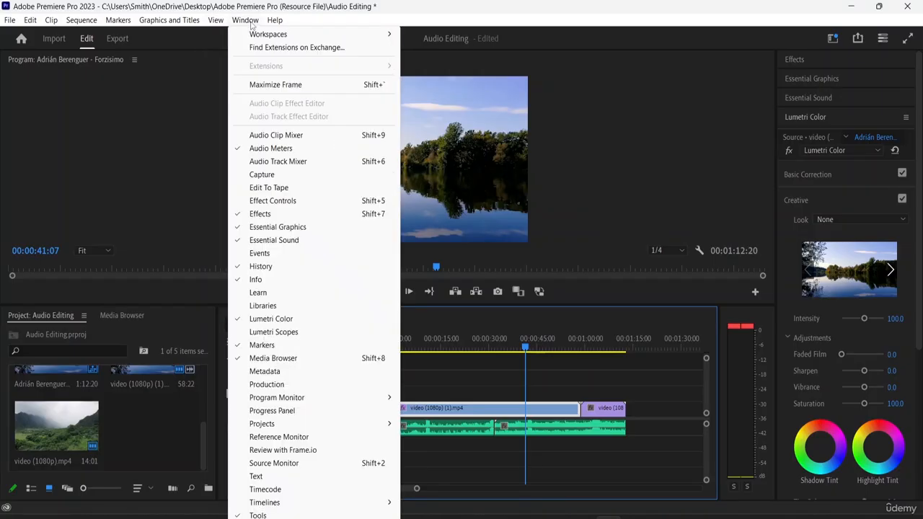
{"action": "left_click", "coordinate": [245, 20]}
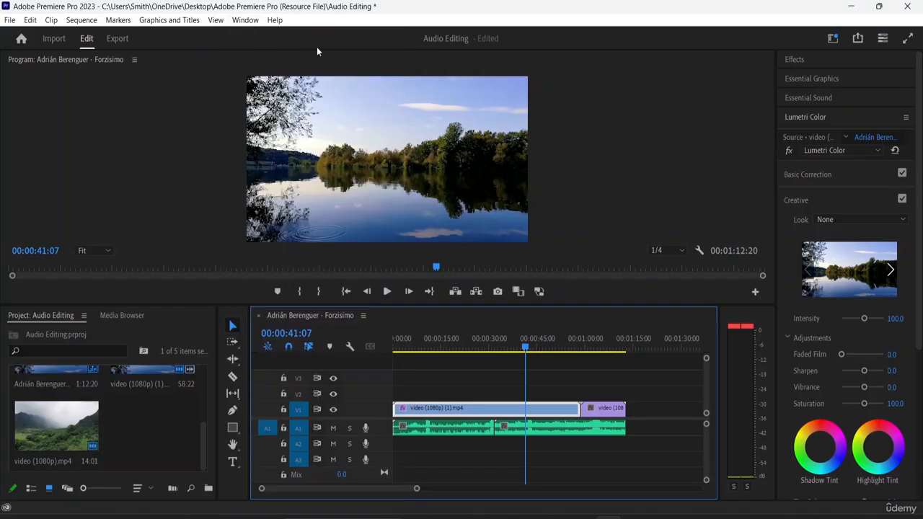
{"action": "left_click", "coordinate": [215, 20]}
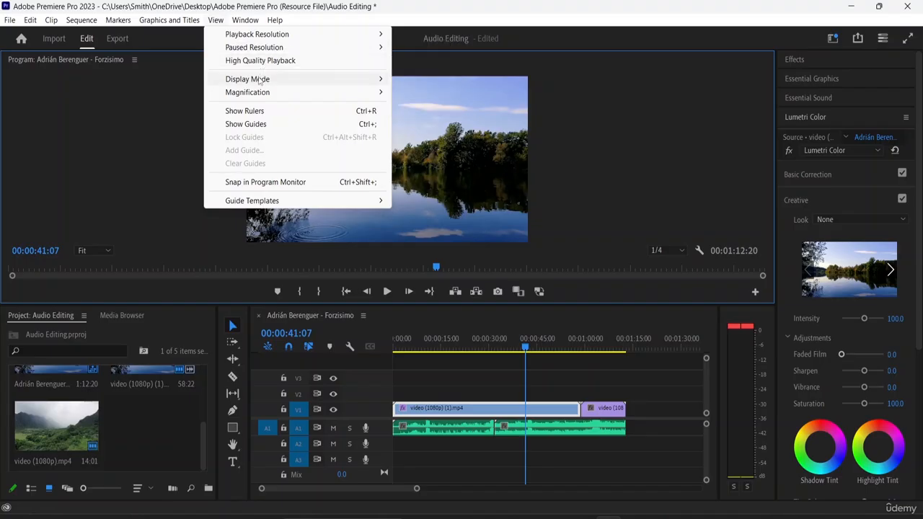
{"action": "mouse_move", "coordinate": [260, 79]}
{"action": "left_click", "coordinate": [429, 131]}
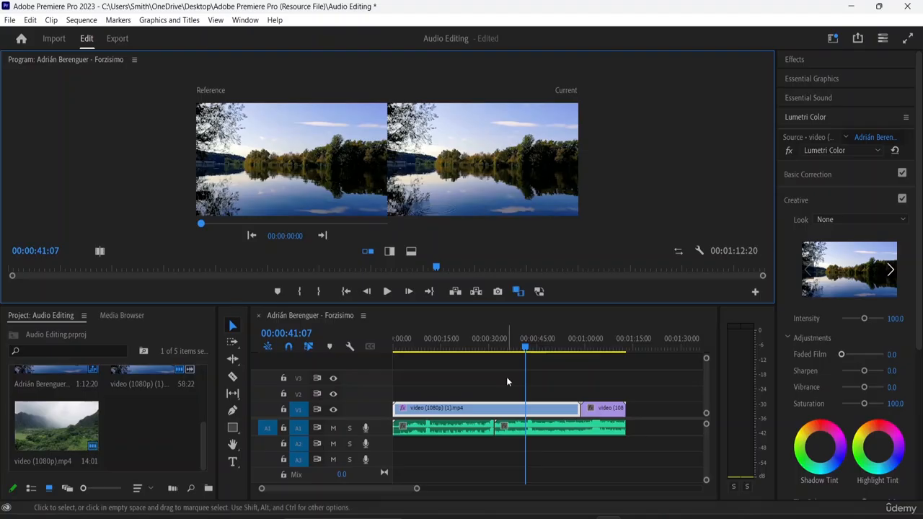
Reselect the lake clip on V1 and apply the Fuji ETERNA 250D Fuji 3510 look in Creative.
{"action": "left_click", "coordinate": [590, 408]}
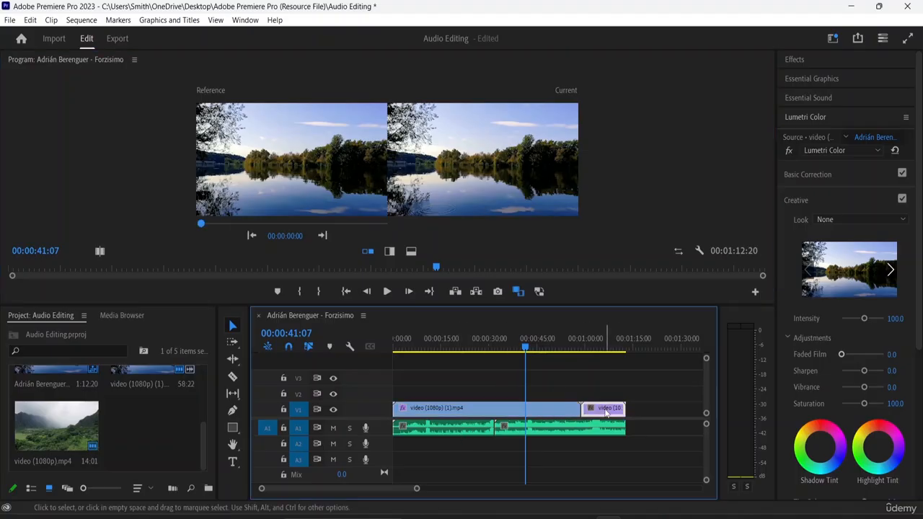
{"action": "left_click", "coordinate": [542, 415]}
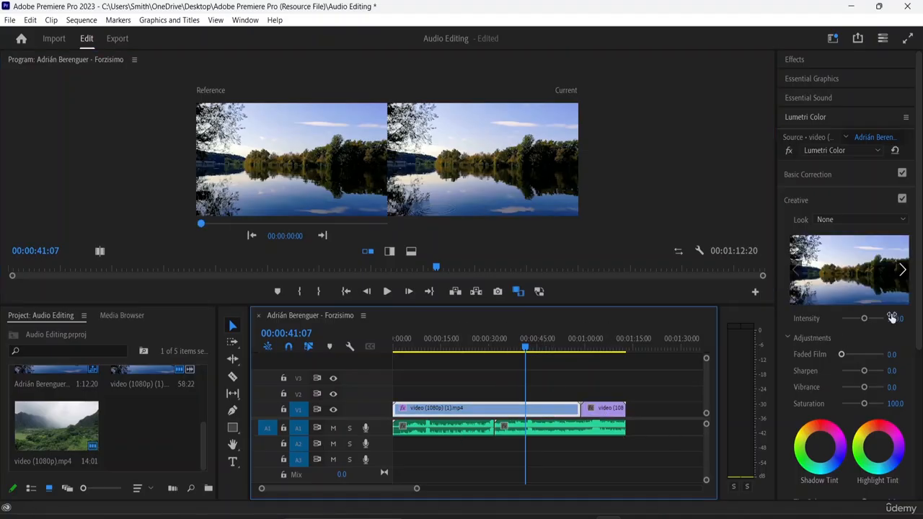
{"action": "left_click", "coordinate": [900, 219]}
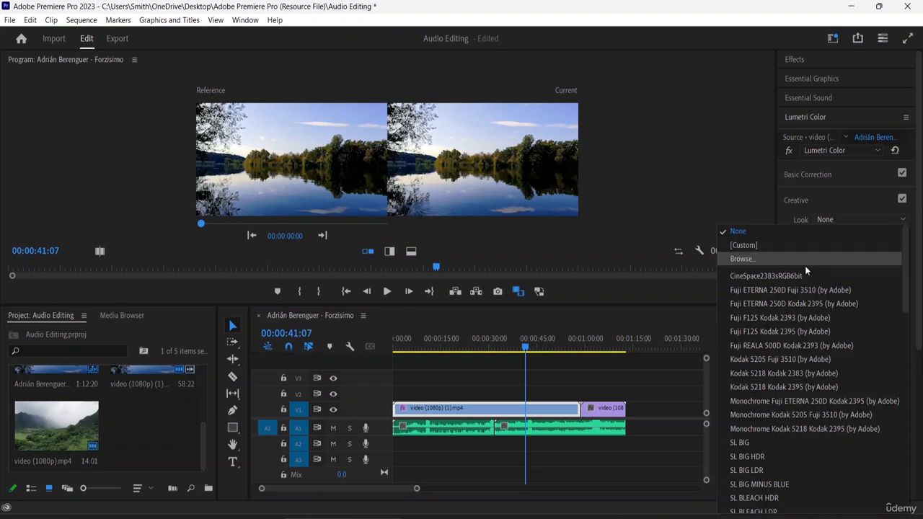
{"action": "left_click", "coordinate": [801, 293]}
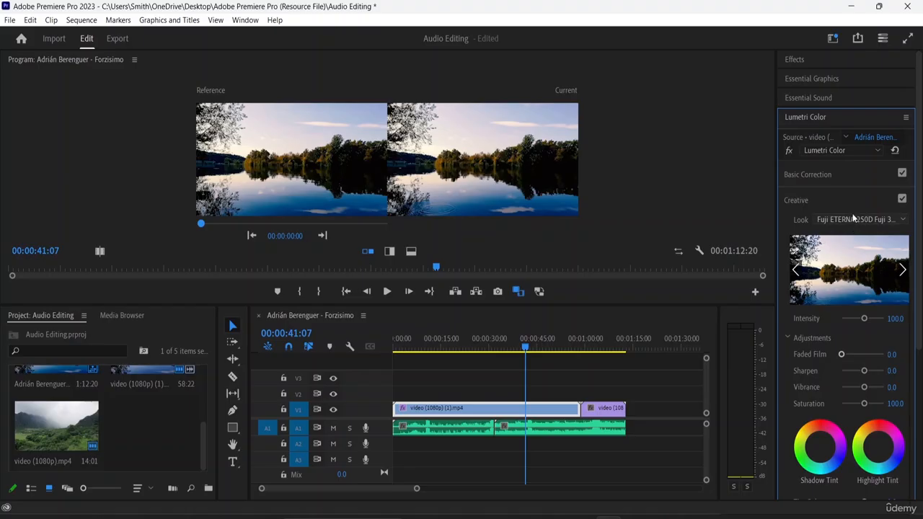
Browse for a custom Look or LUT file, cancel without choosing one, and reopen the list of looks.
{"action": "left_click", "coordinate": [883, 219]}
{"action": "scroll", "coordinate": [891, 234], "scroll_direction": "up", "scroll_amount": 2}
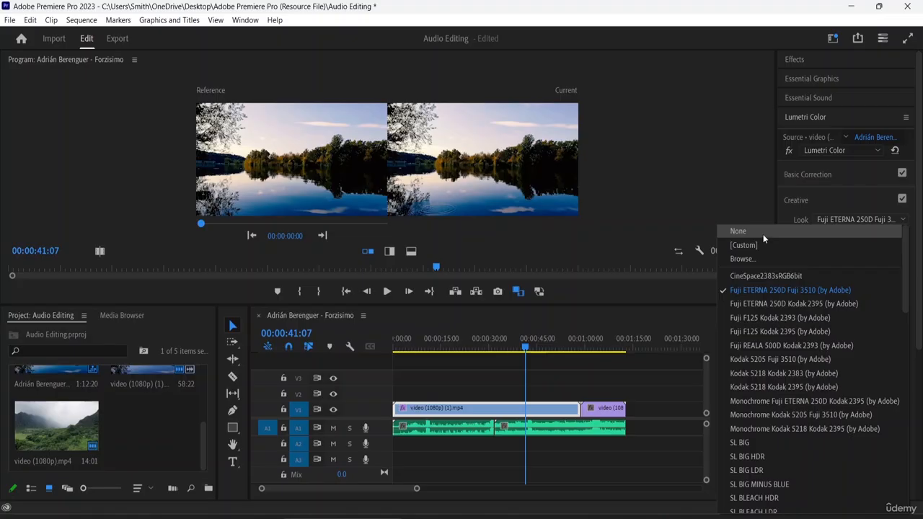
{"action": "left_click", "coordinate": [763, 258]}
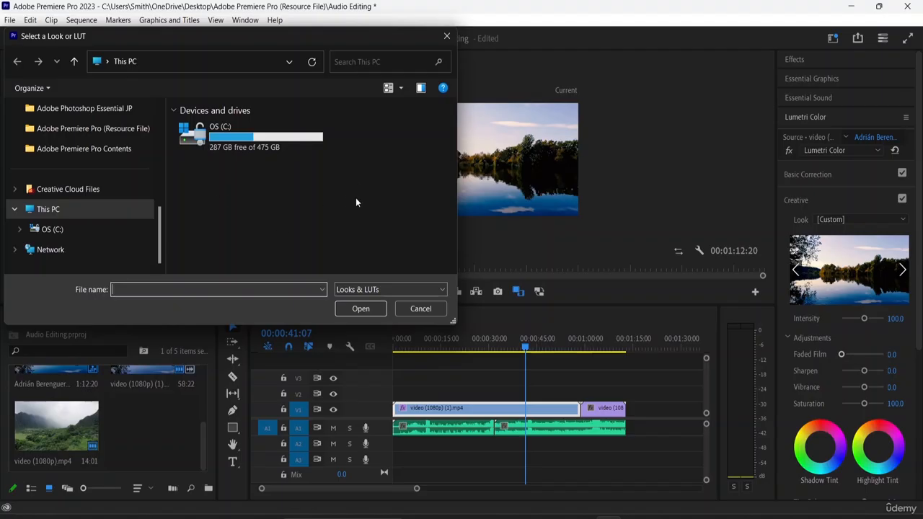
{"action": "left_click", "coordinate": [446, 35]}
{"action": "left_click", "coordinate": [869, 219]}
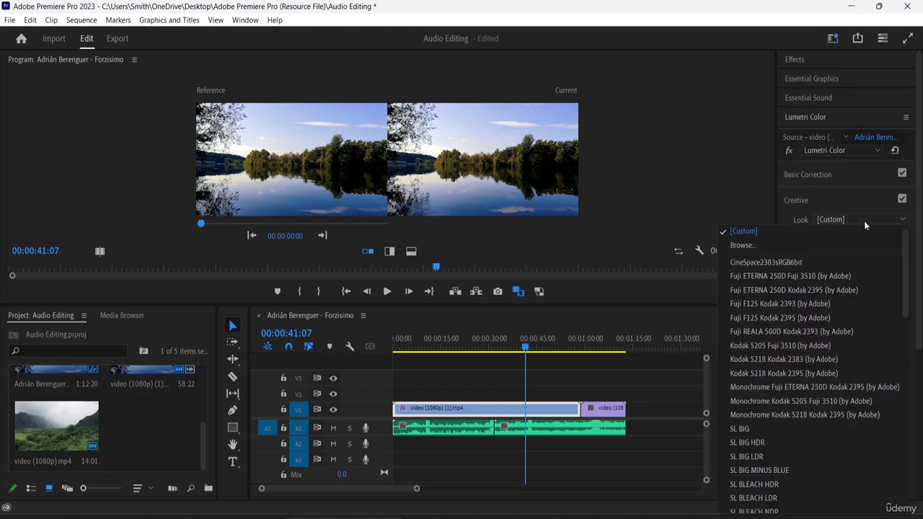